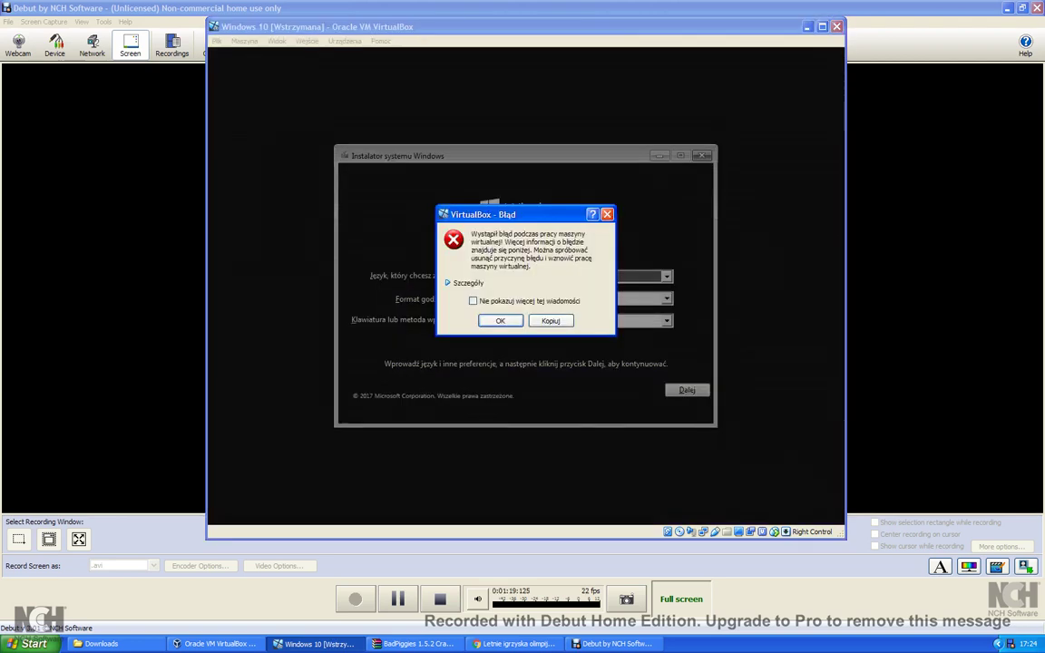
Expand and collapse the VM error details, then select Win10_1709_Polish_x32 in the Downloads folder.
click(465, 282)
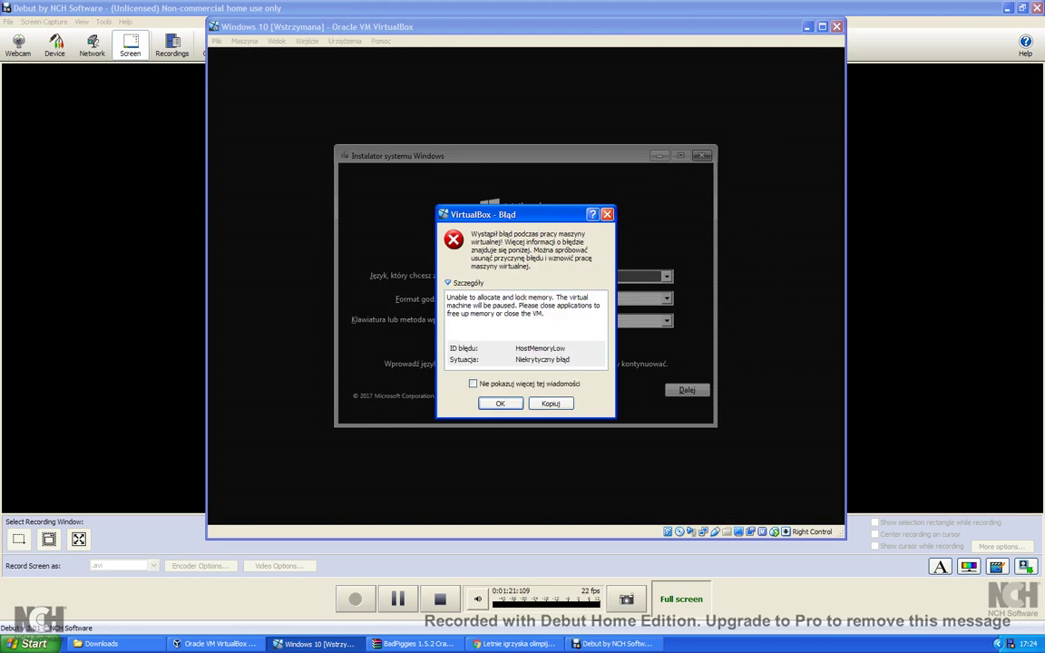
click(465, 282)
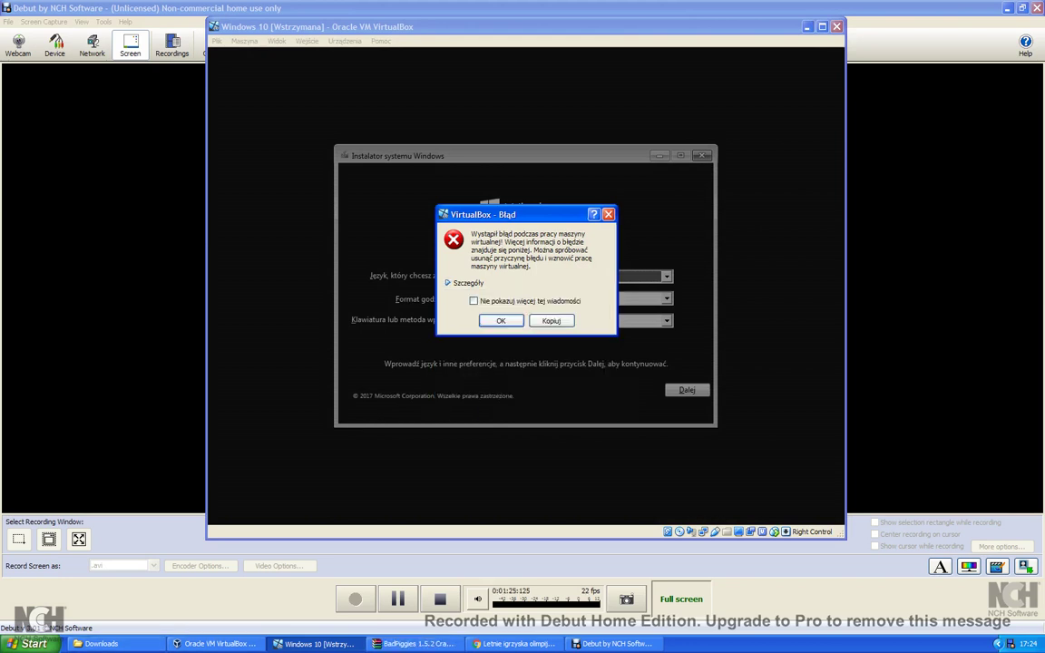
click(102, 643)
click(716, 179)
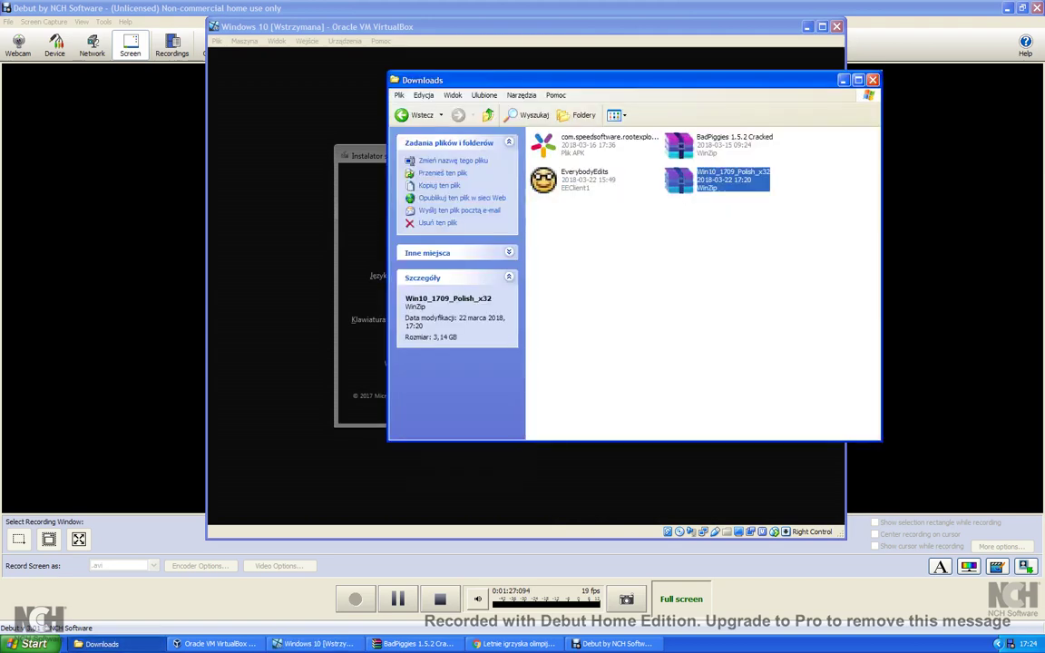
Try deleting the in-use Win10_1709_Polish_x32 archive, then cancel and keep it.
key(super+d)
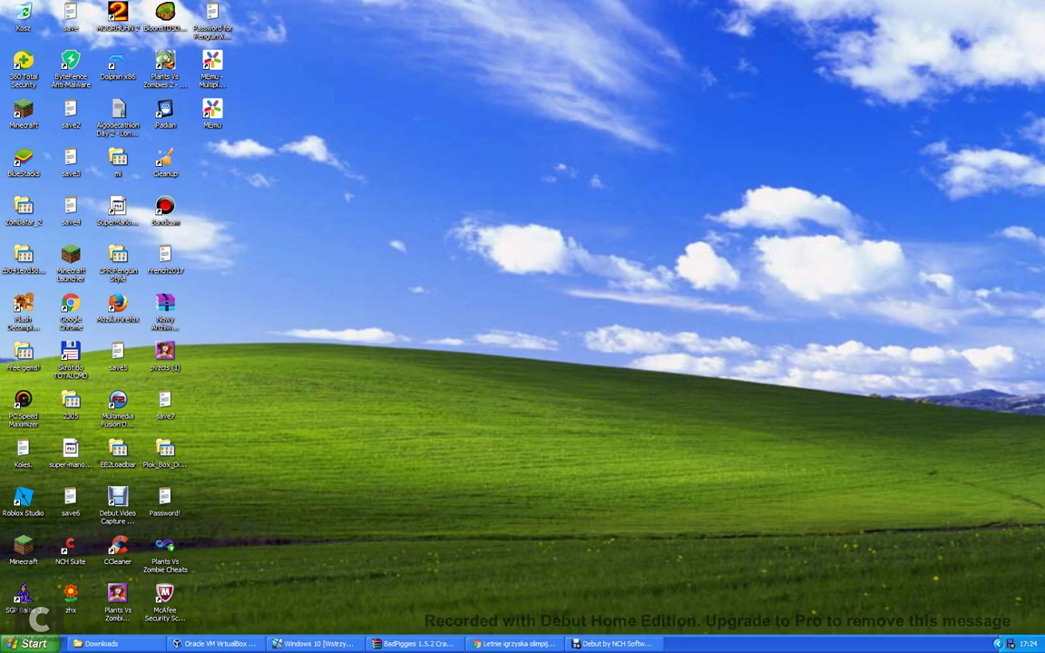
key(super+d)
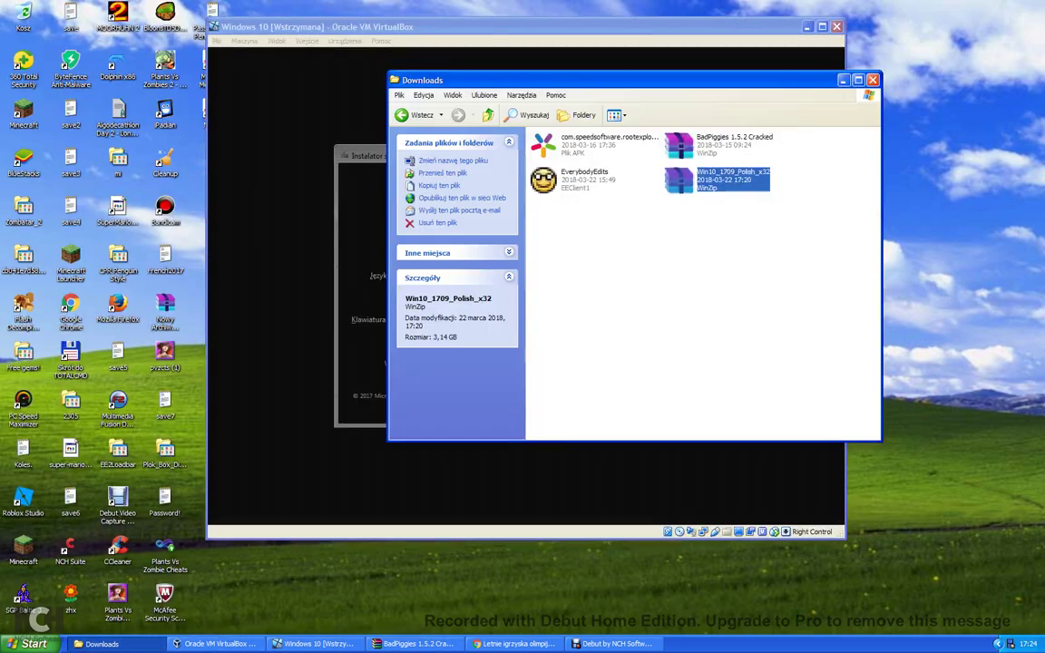
key(Delete)
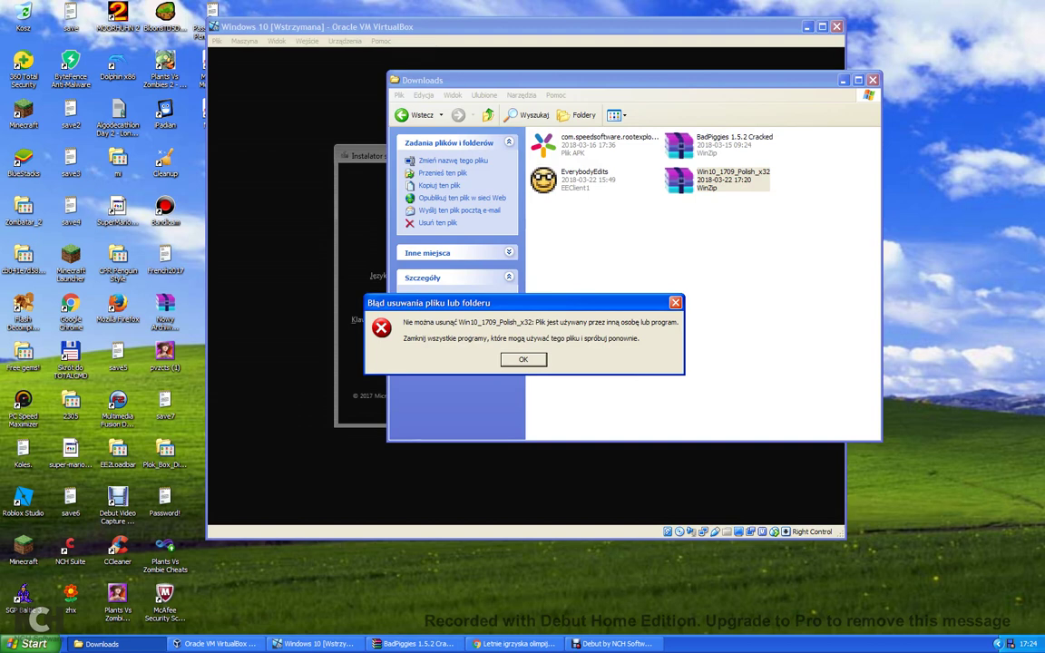
key(Return)
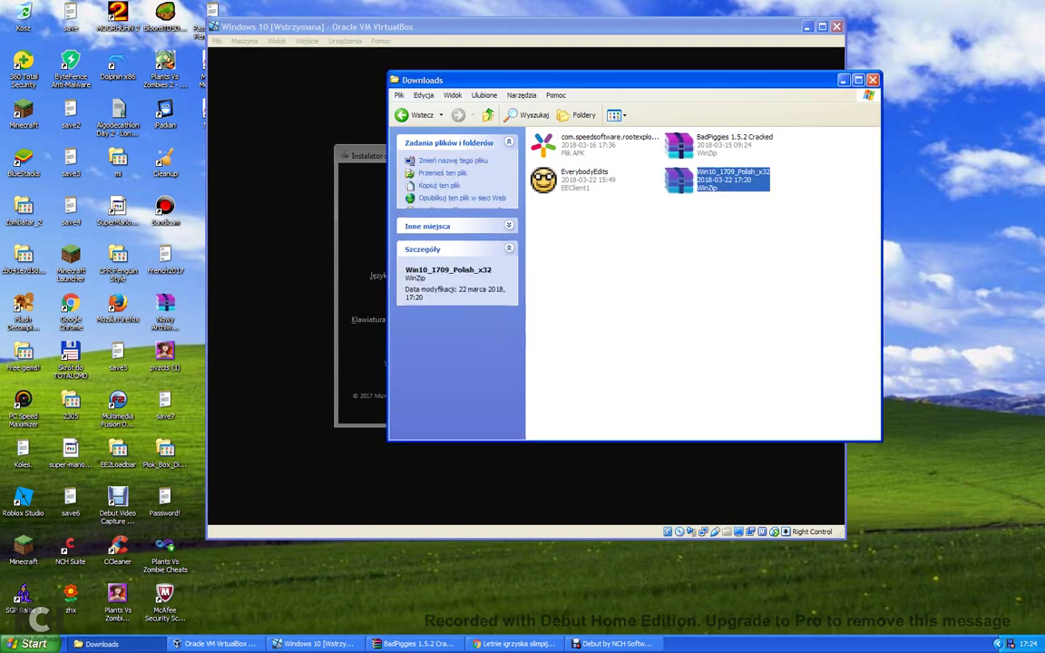
key(Delete)
key(Escape)
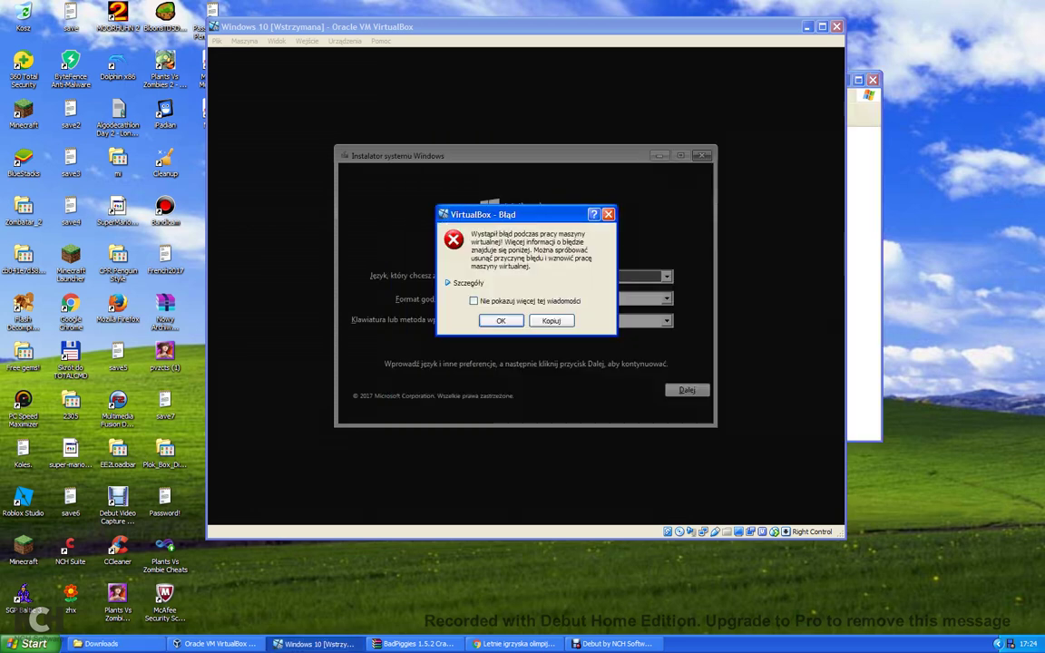
Dismiss the memory error and unpause the VM with Maszyna > Pauza.
key(Return)
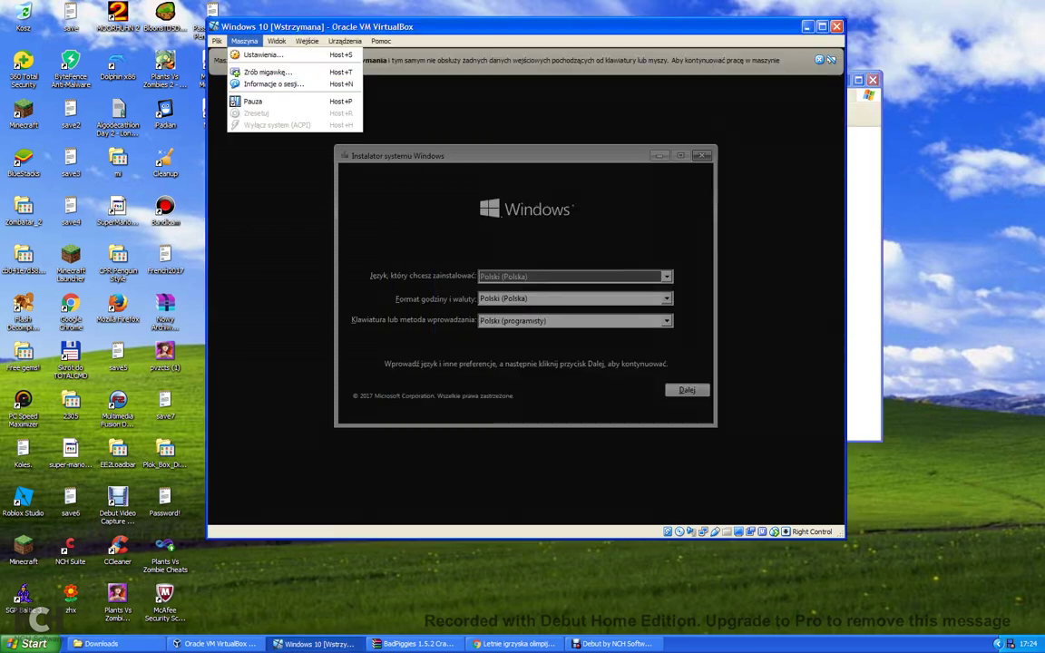
click(244, 41)
click(240, 97)
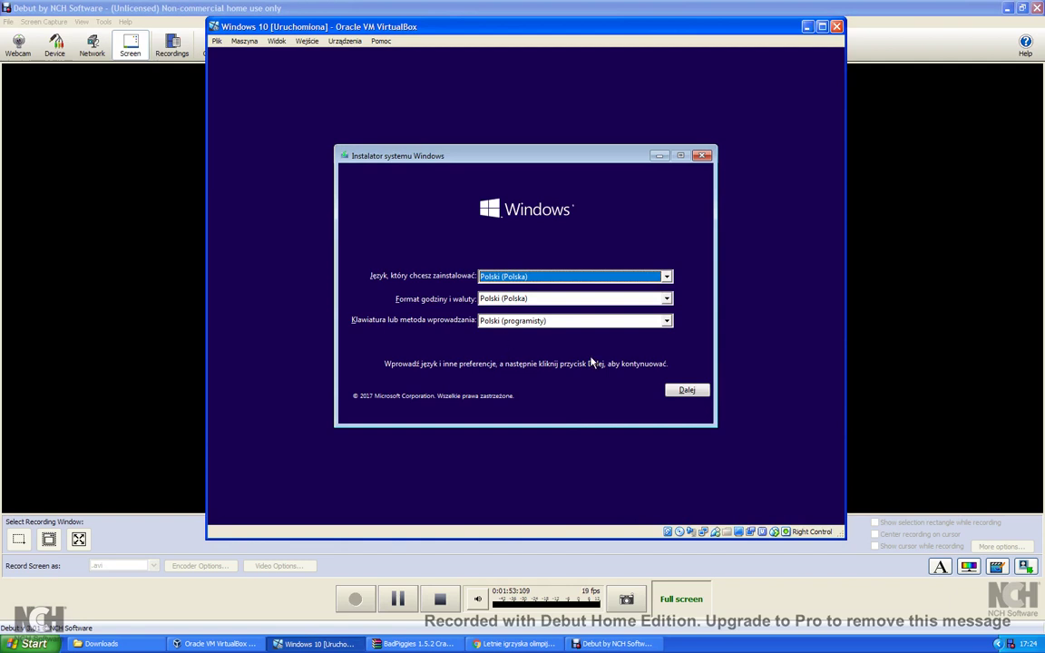
Keep the Polish language settings, start the installation, and dismiss the on-screen keyboard.
click(689, 396)
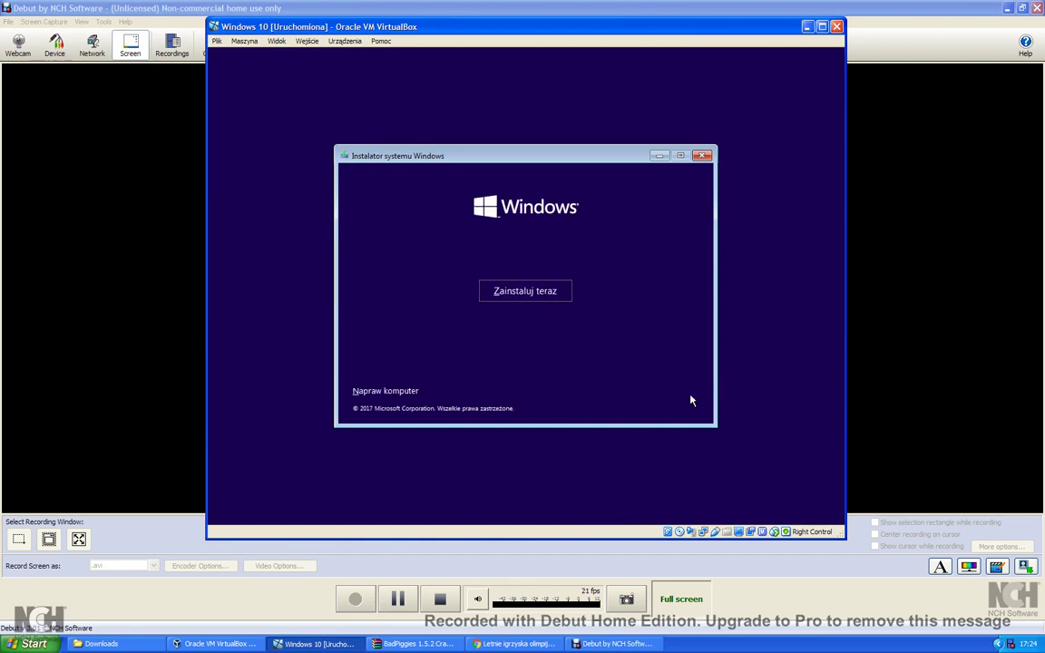
click(508, 294)
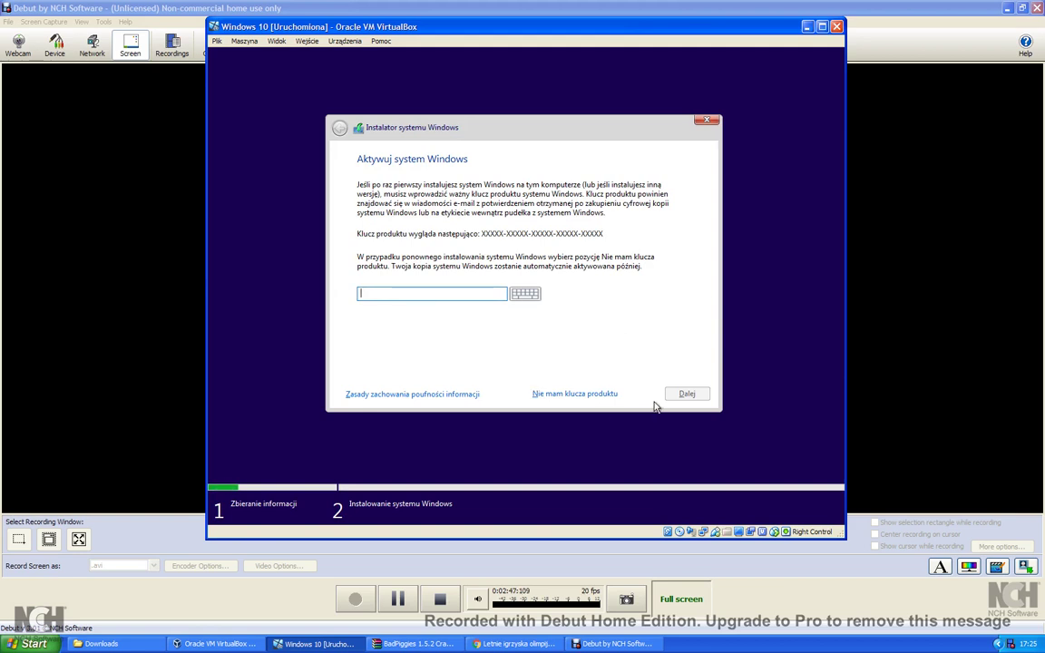
click(524, 297)
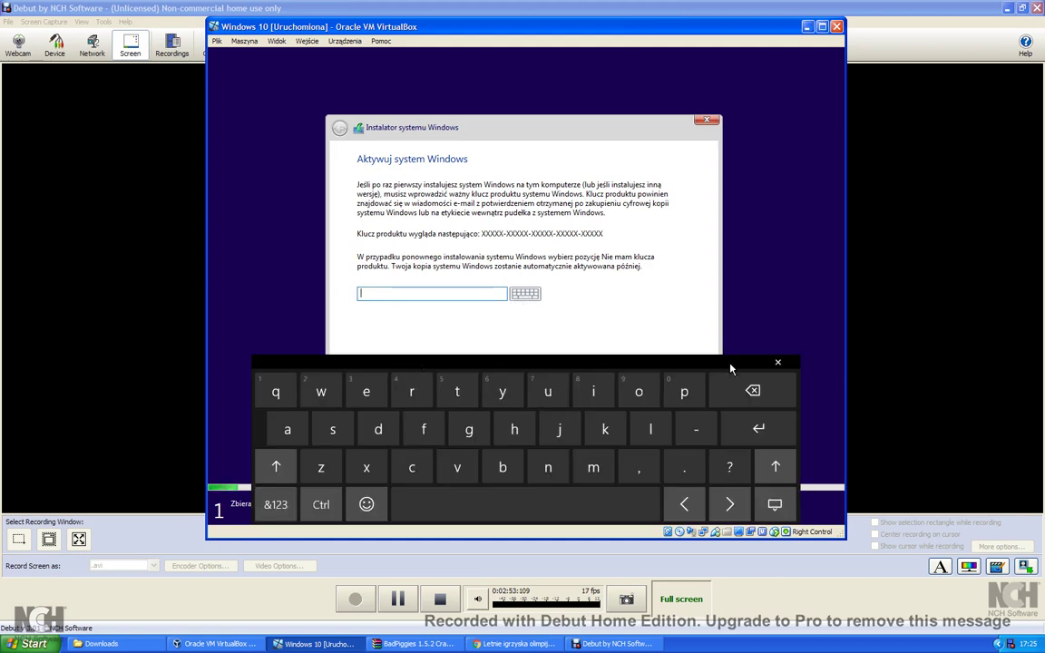
click(777, 363)
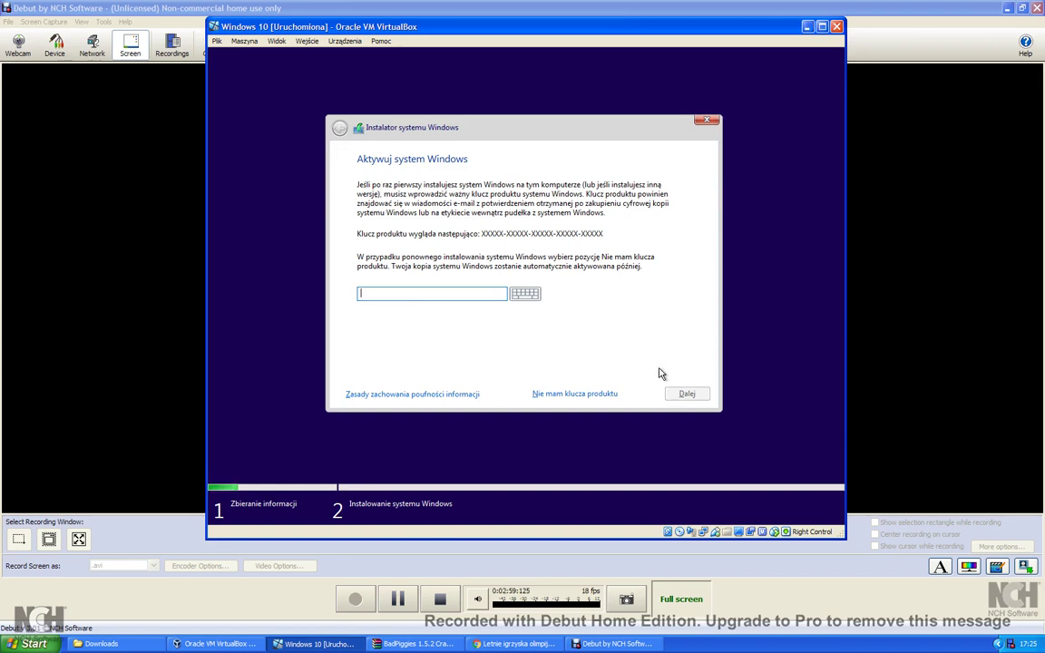
Enter a placeholder product key, then choose 'Nie mam klucza produktu' after it is rejected.
text(12345-12345-12345-1234)
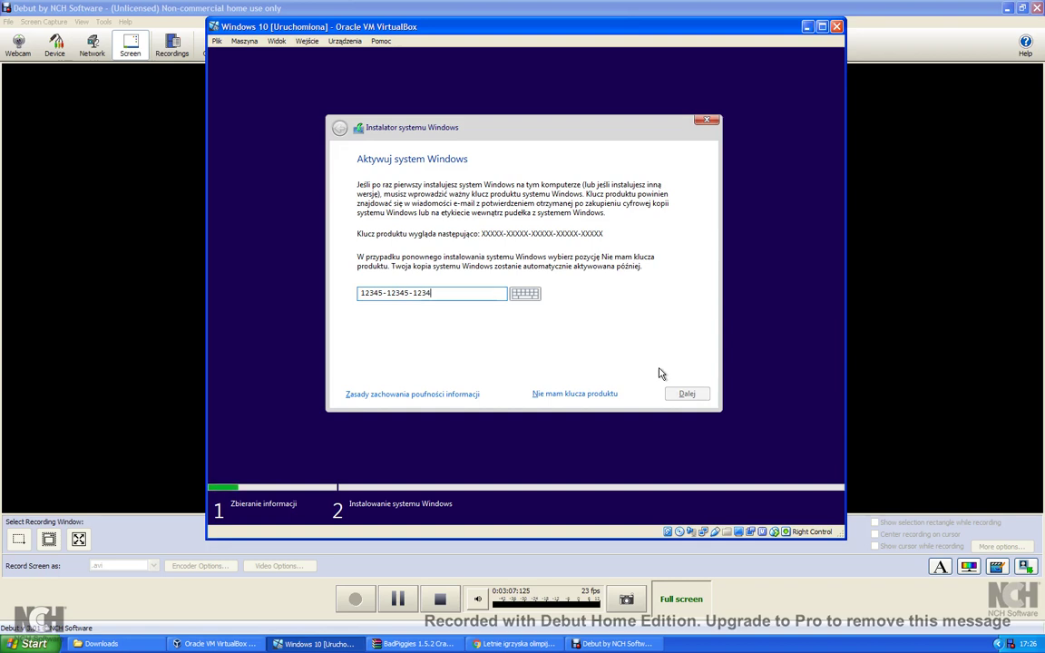
text(5-12345)
click(688, 392)
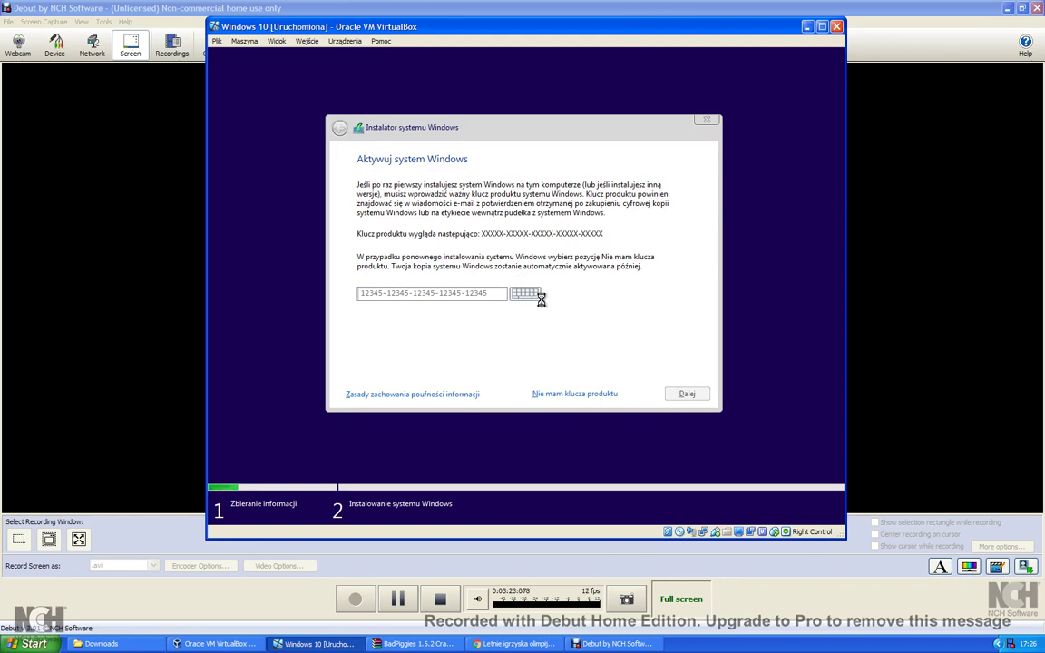
key(ctrl+v)
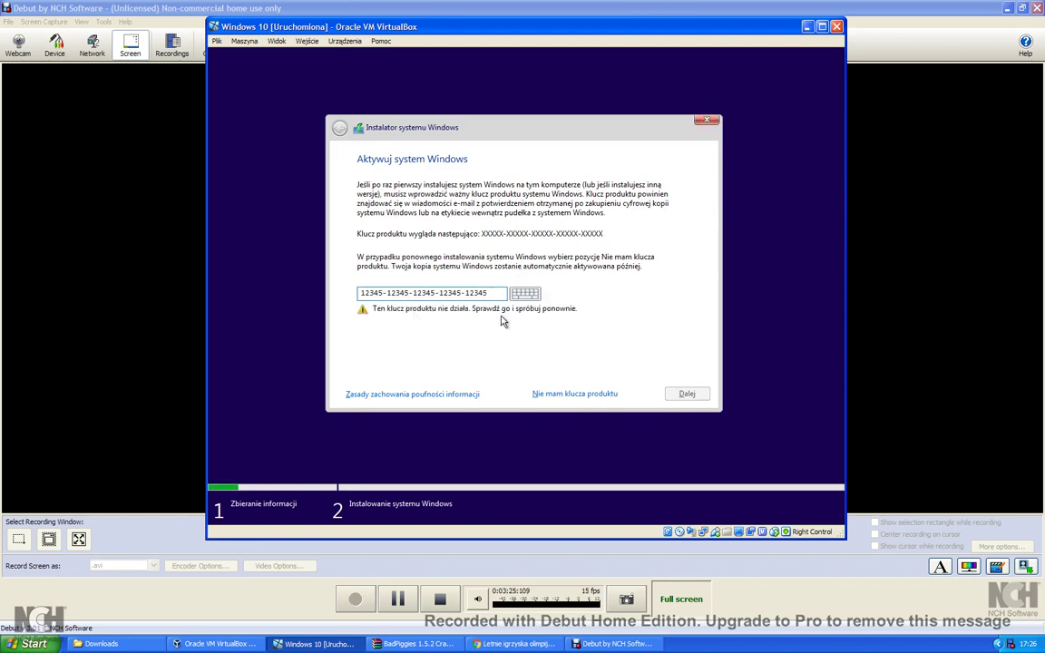
click(563, 393)
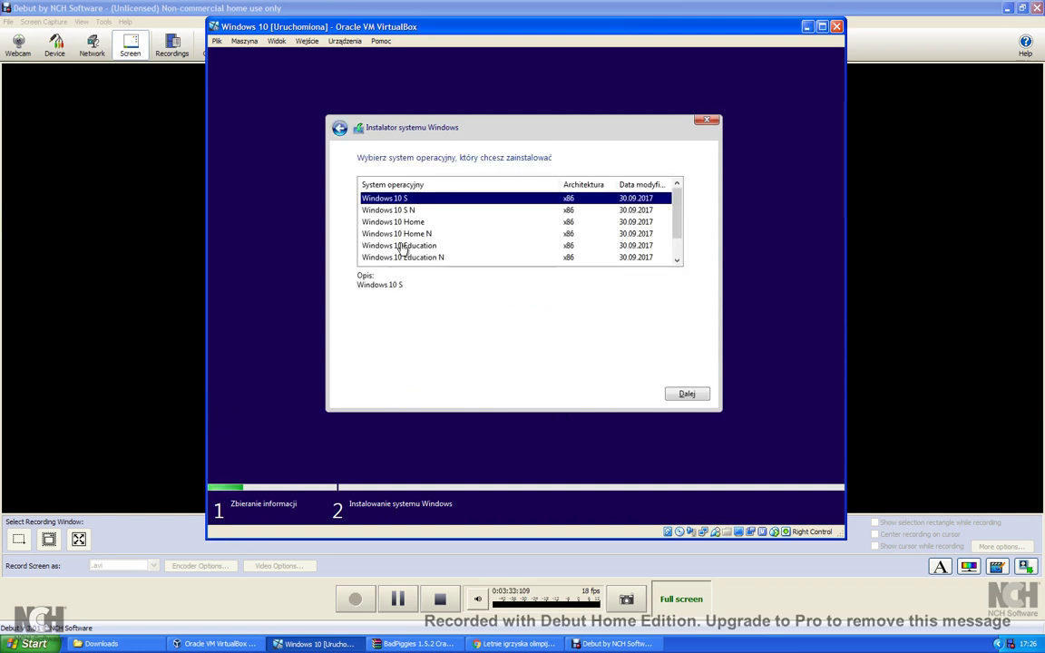
Select Windows 10 Pro N (x86) from the edition list and continue.
scroll(402, 247, down, 1)
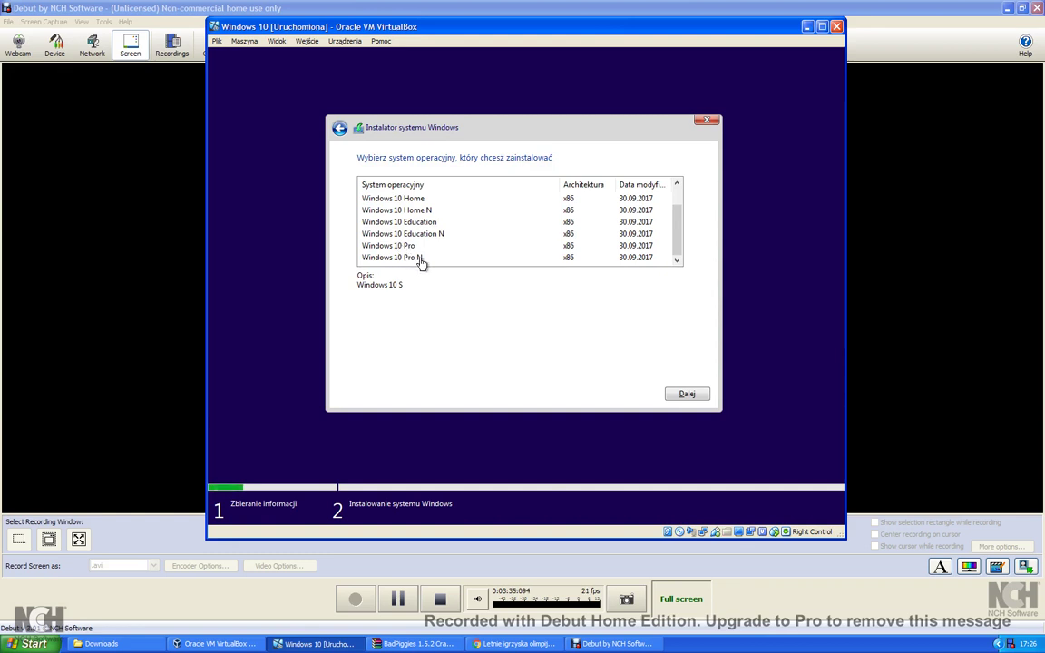
scroll(424, 262, up, 1)
scroll(429, 261, down, 1)
click(428, 262)
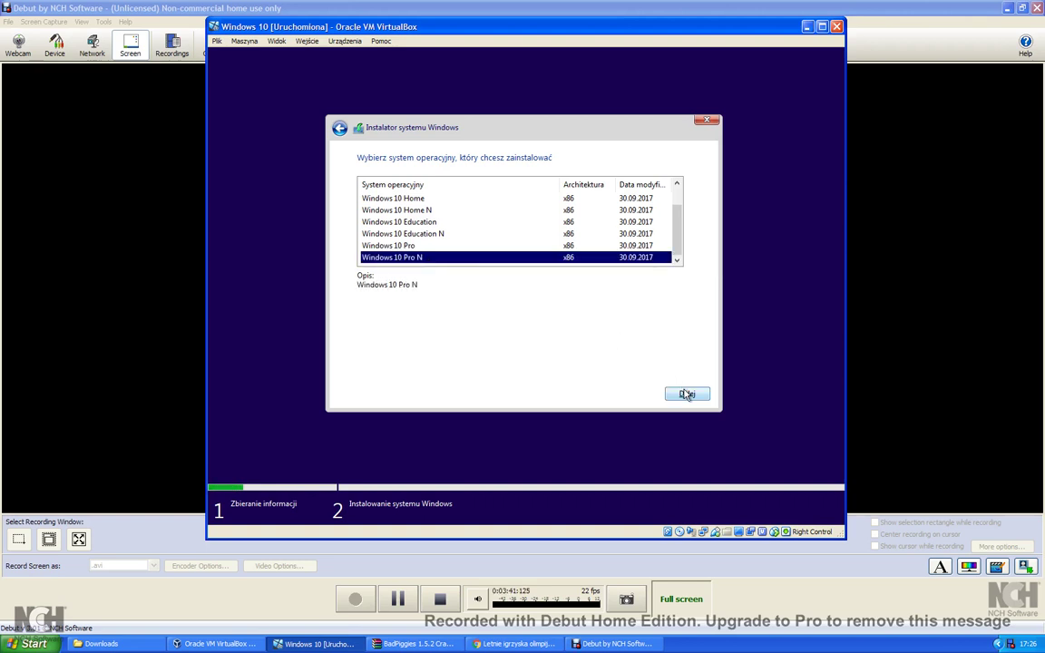
scroll(552, 259, up, 1)
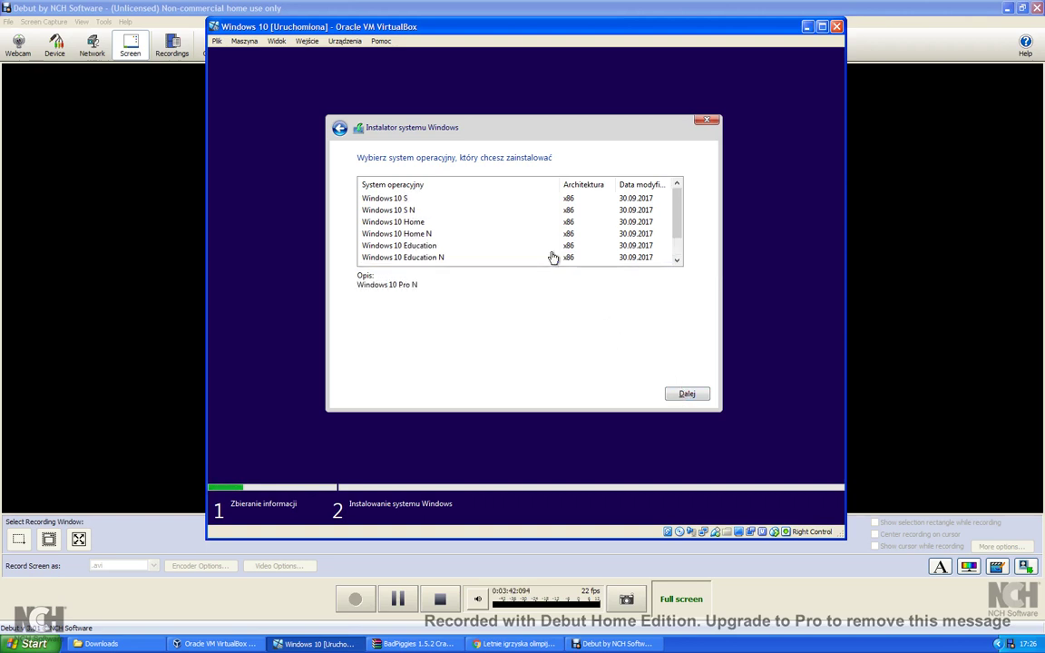
click(677, 394)
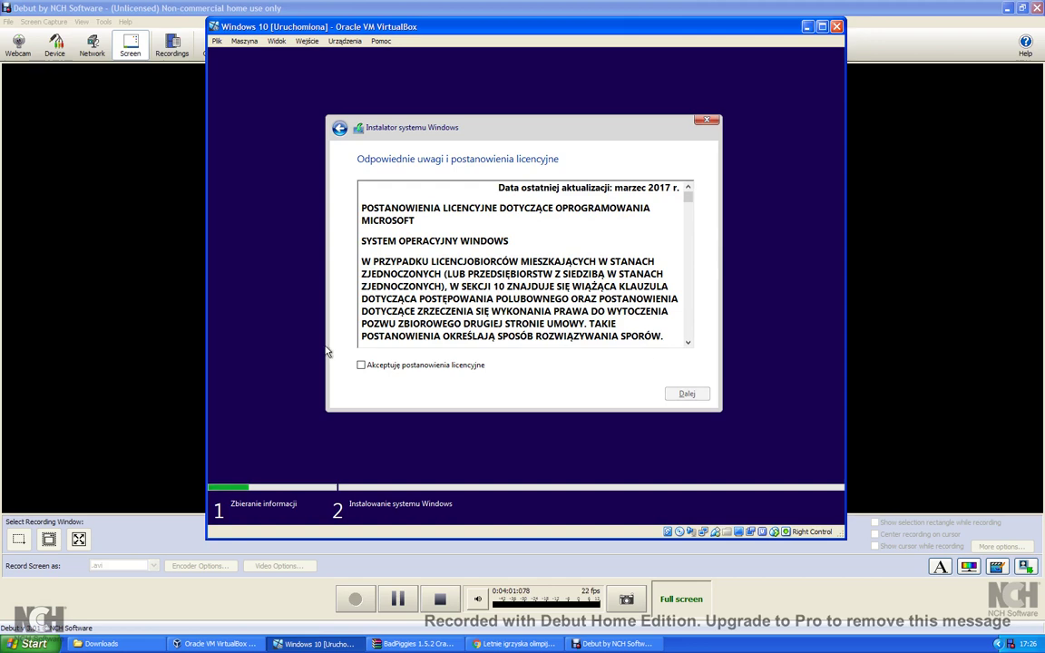
Tick 'Akceptuję postanowienia licencyjne', scroll through the licence text, and continue.
click(362, 366)
scroll(385, 340, down, 10)
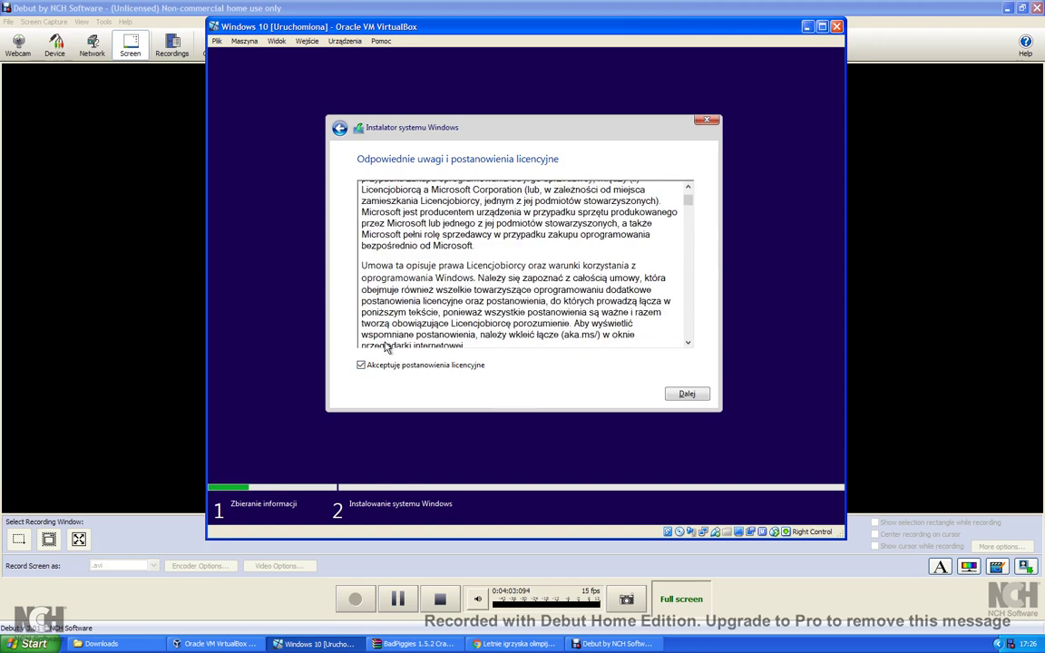
scroll(388, 342, down, 15)
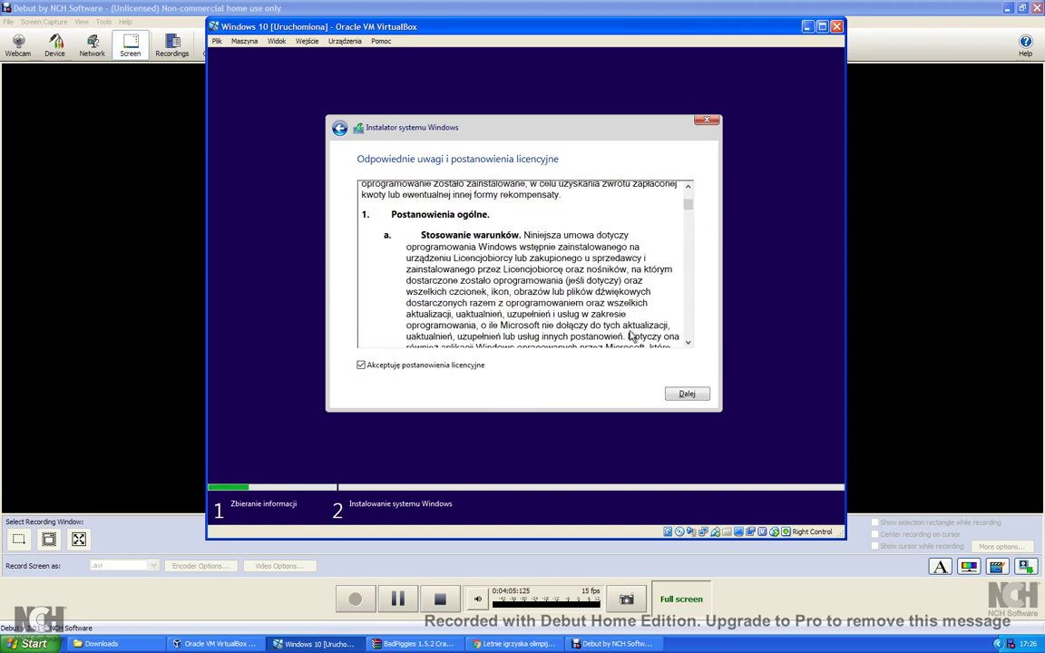
scroll(619, 324, down, 15)
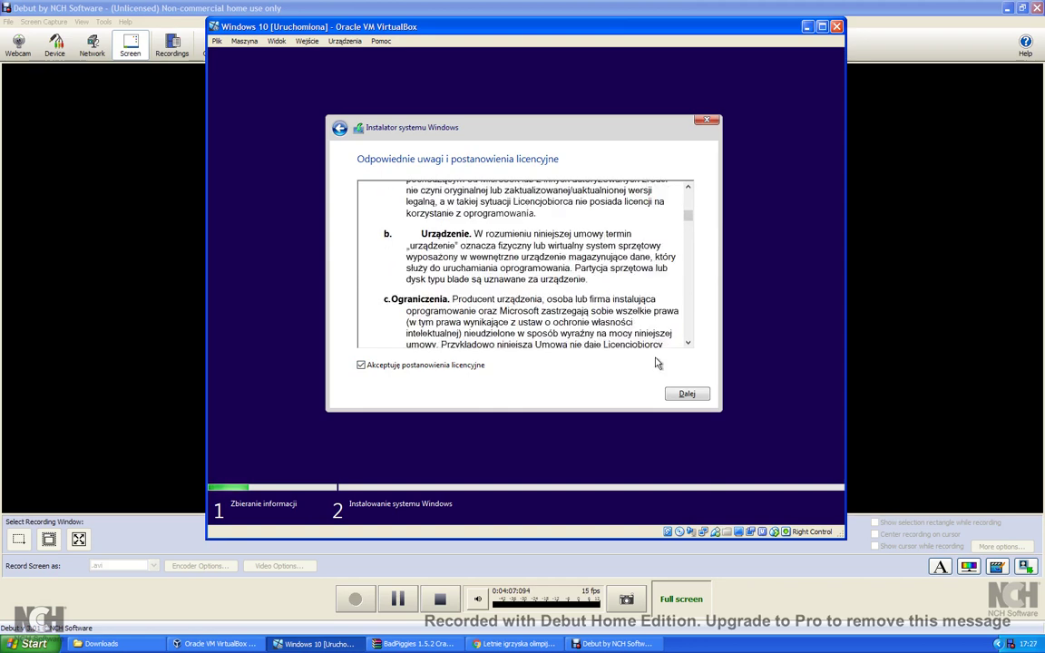
click(673, 391)
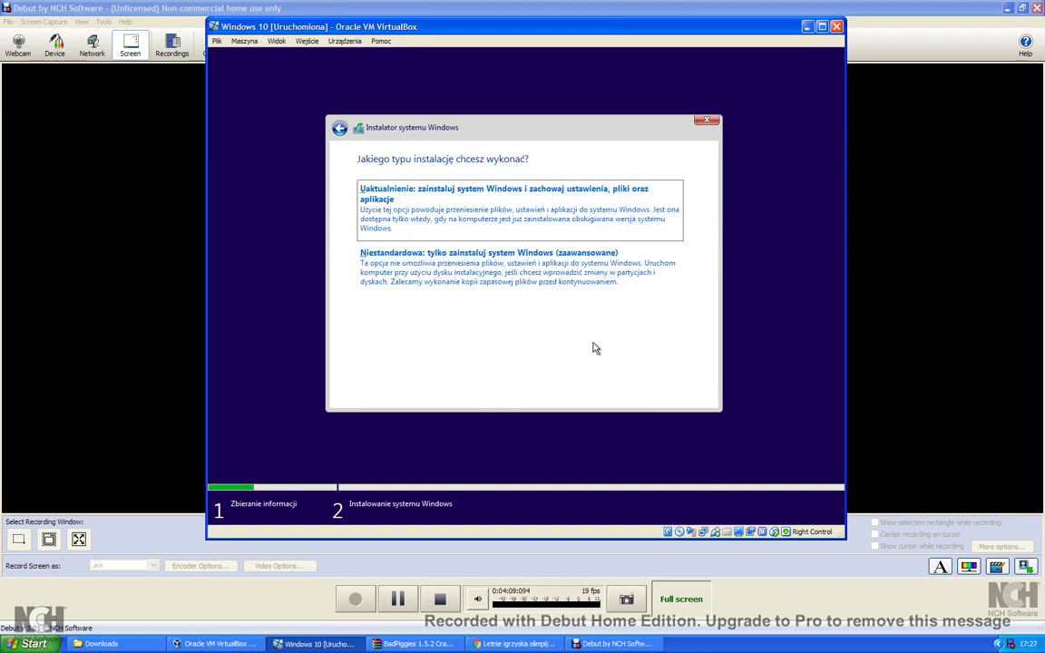
Choose the Uaktualnienie (upgrade) installation and close the compatibility report.
click(425, 223)
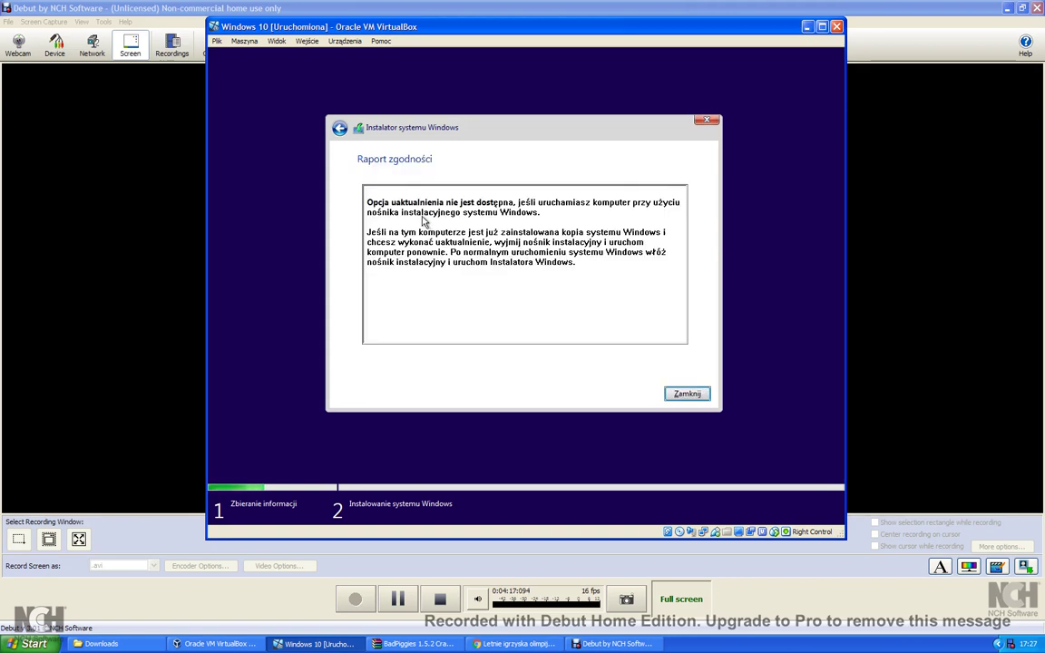
click(673, 395)
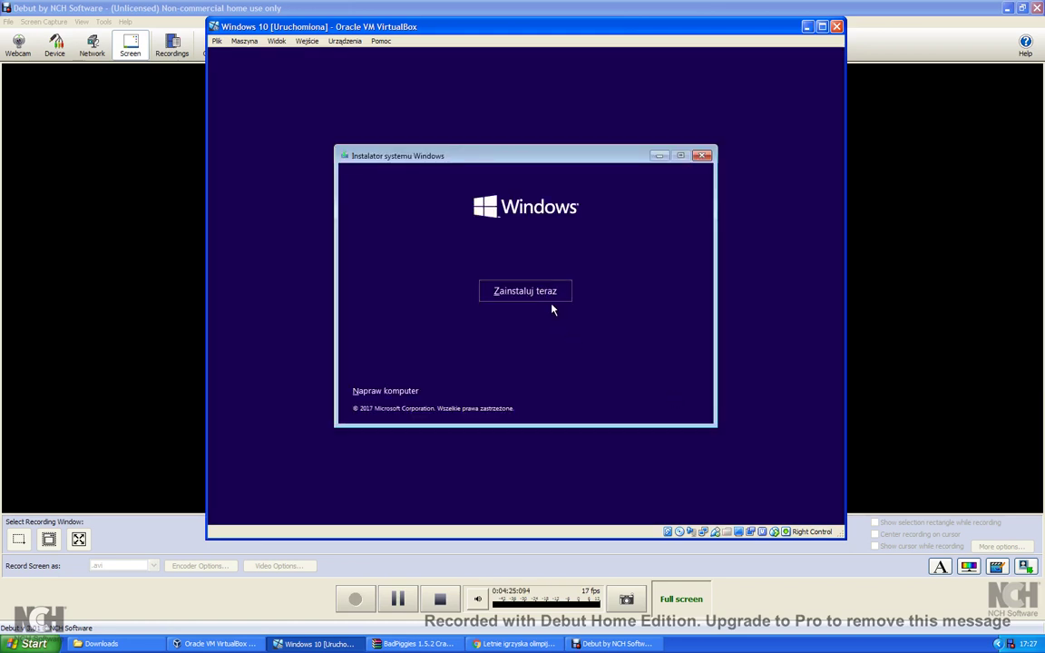
Run Napraw komputer > Rozwiąż problemy > Przywracanie systemu and close its error.
click(370, 394)
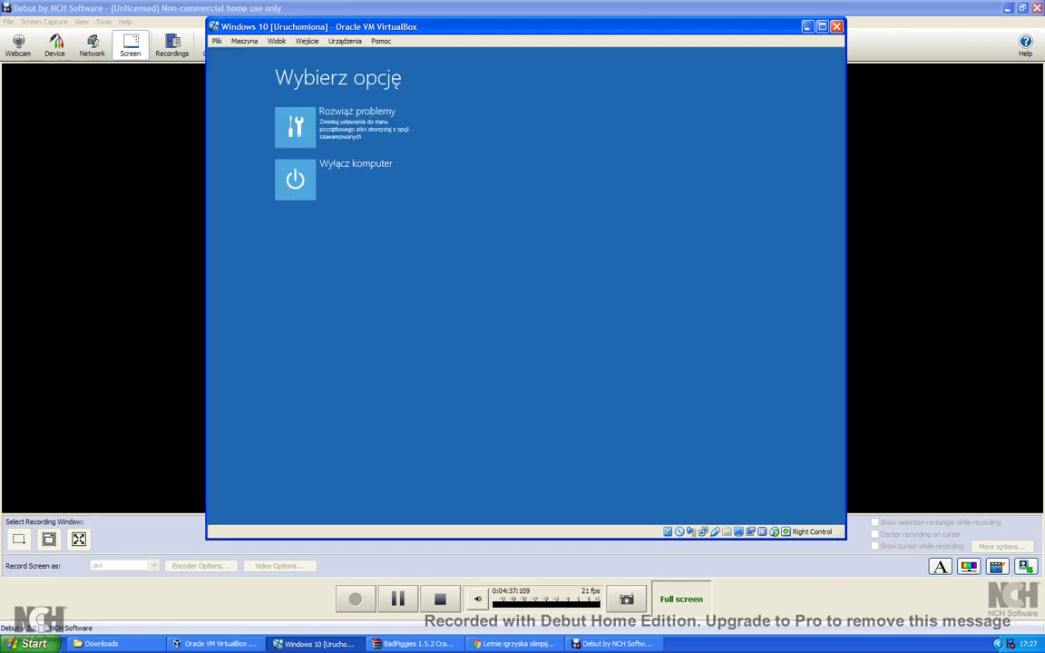
click(311, 128)
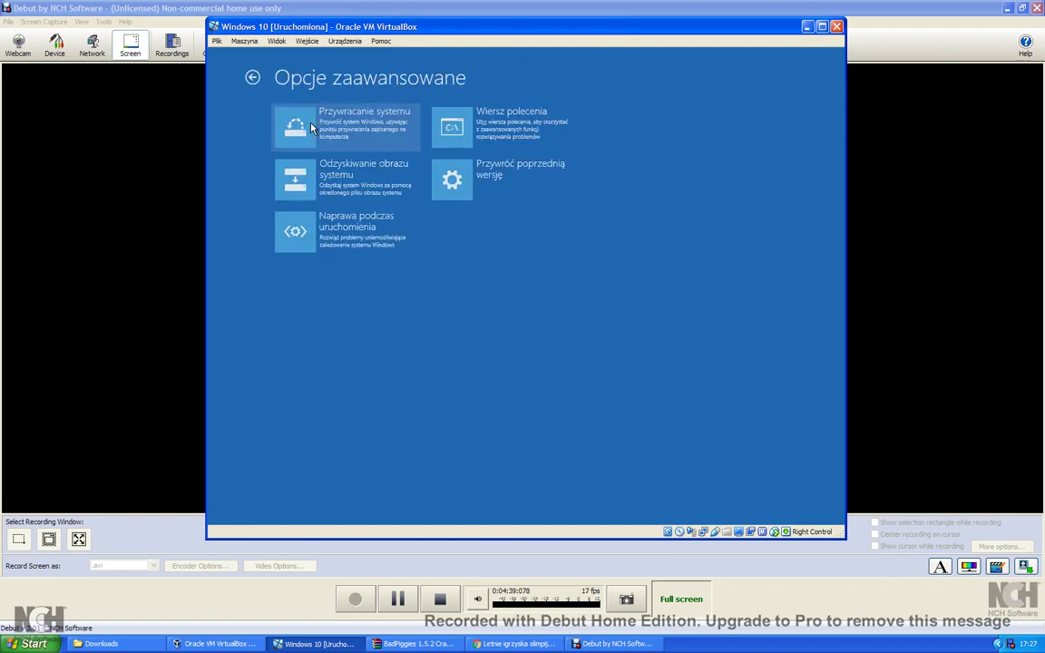
click(252, 78)
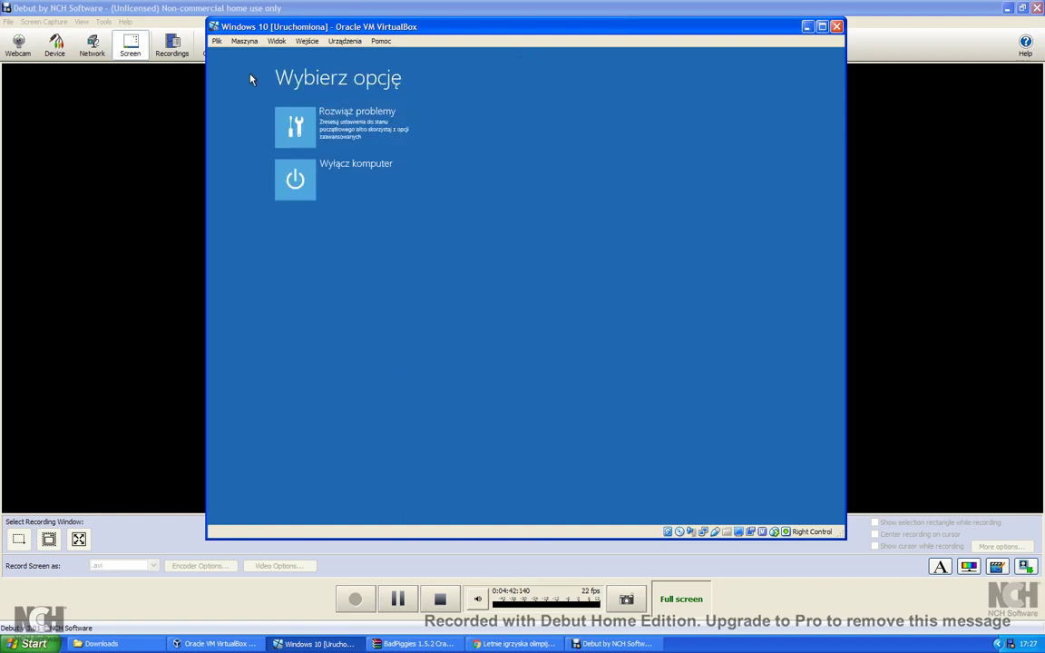
click(295, 123)
click(295, 120)
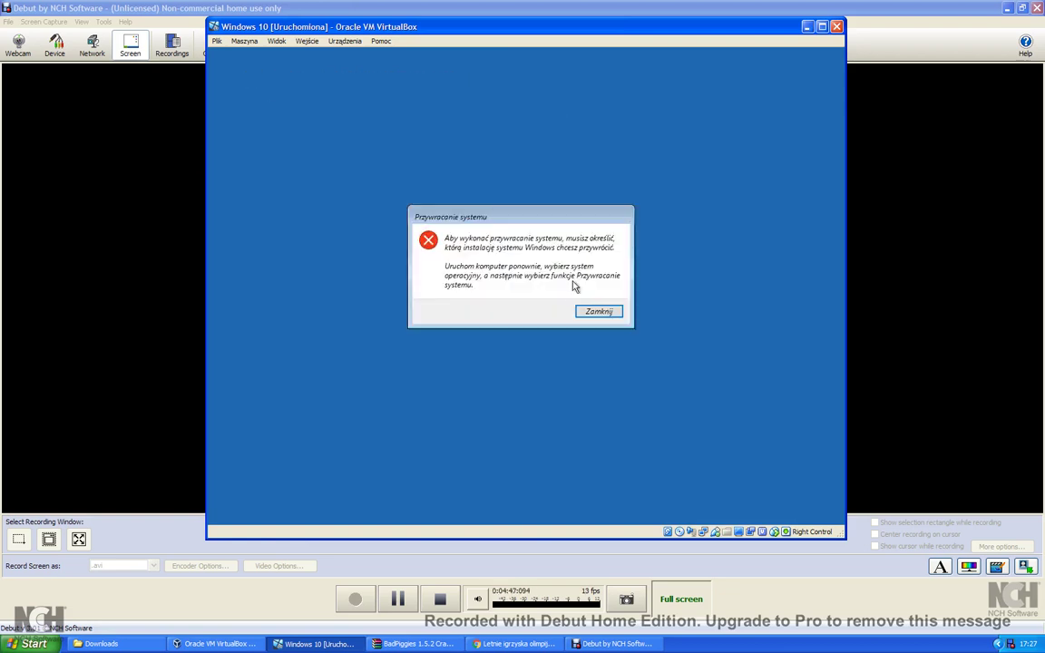
click(590, 311)
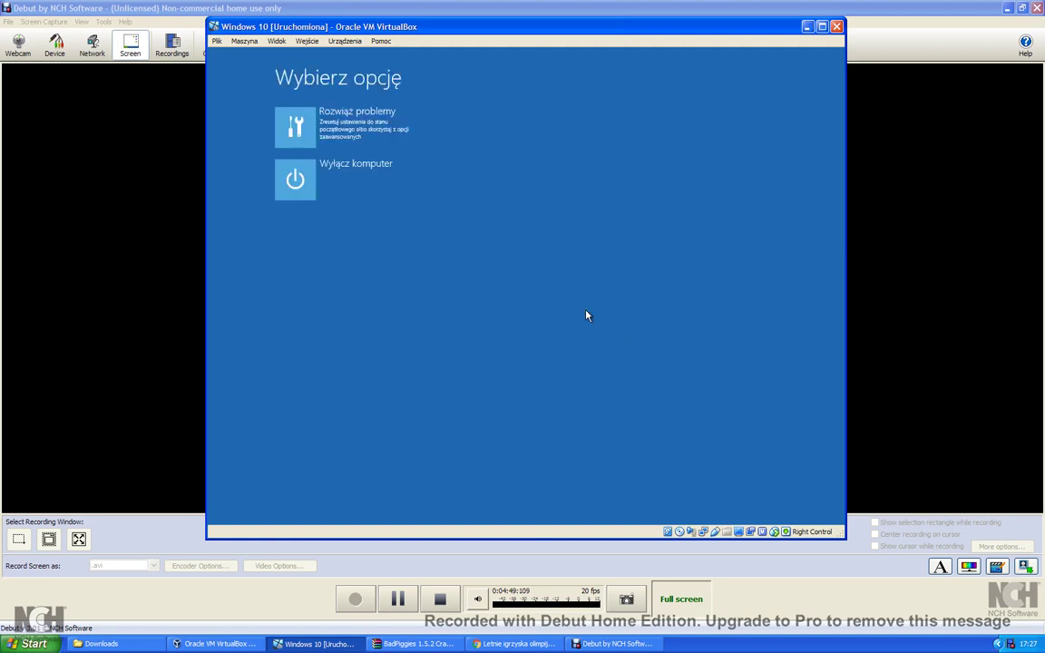
Reset the VM, keep Polski (Polska) formats, and choose Zainstaluj teraz.
click(243, 40)
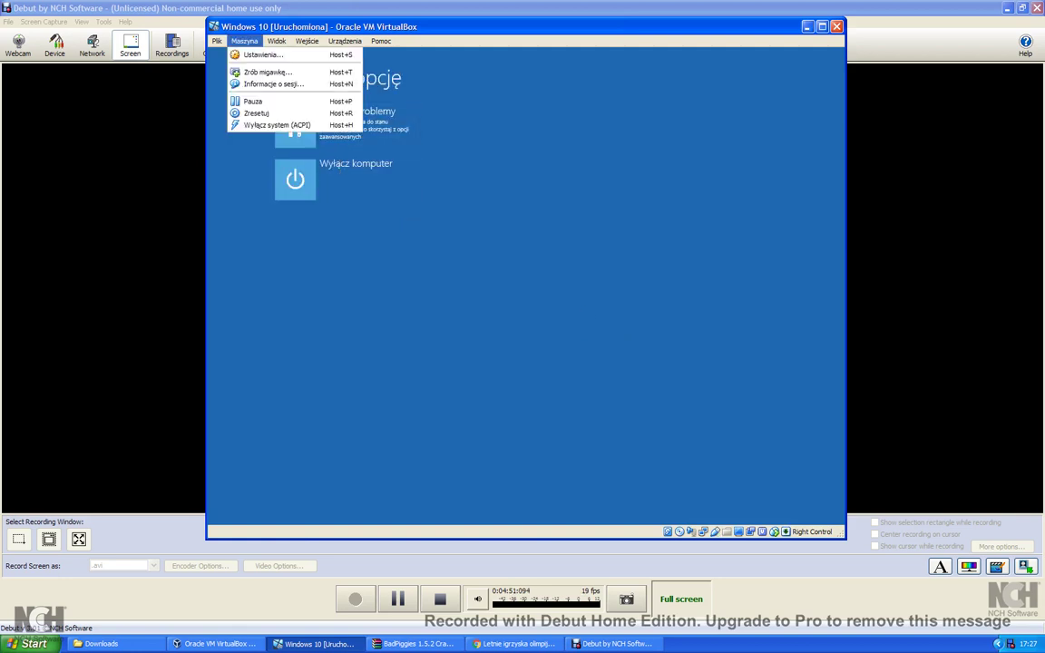
click(245, 101)
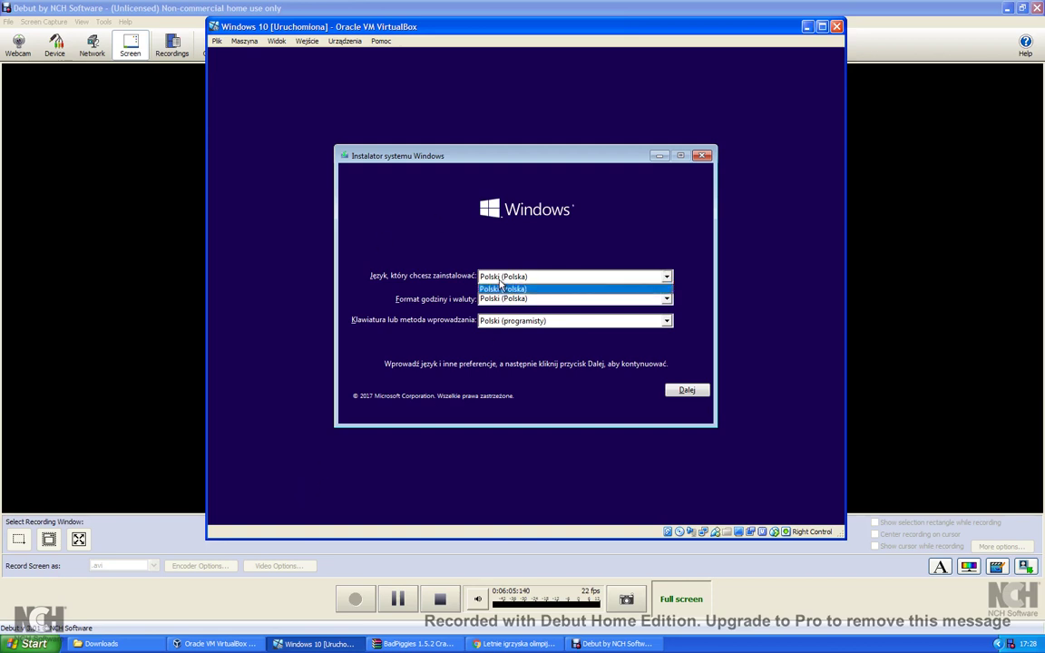
click(496, 300)
click(501, 311)
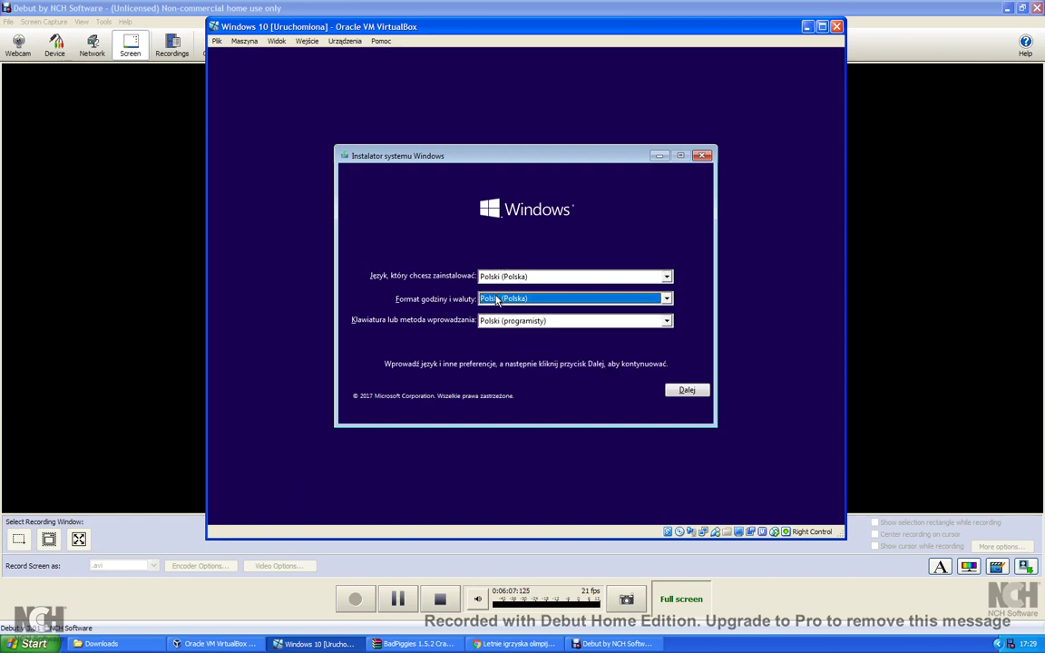
click(686, 391)
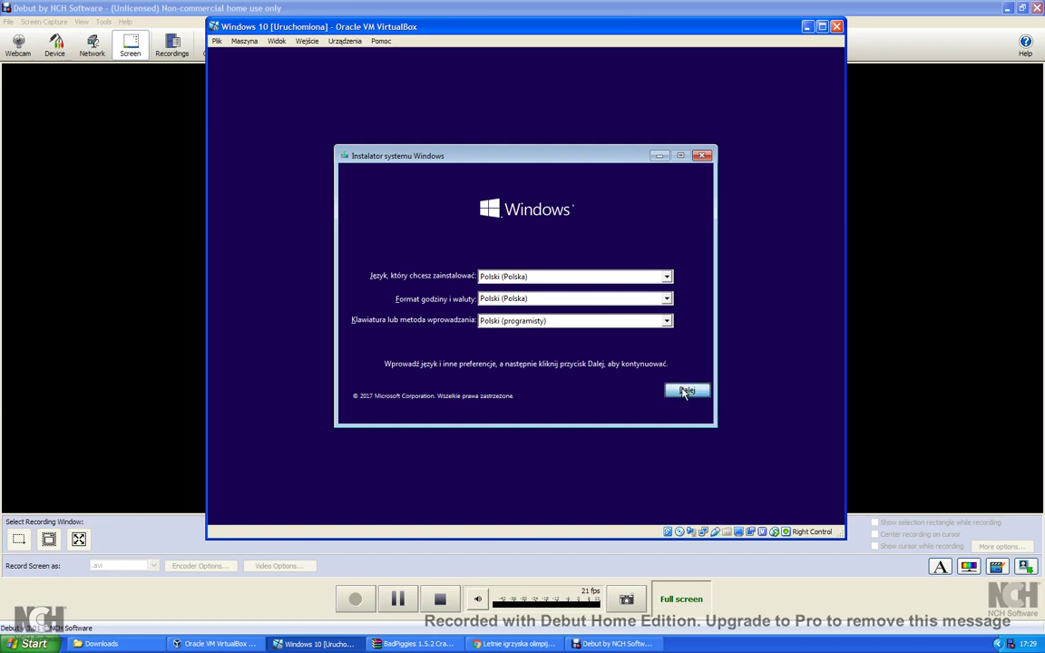
click(527, 291)
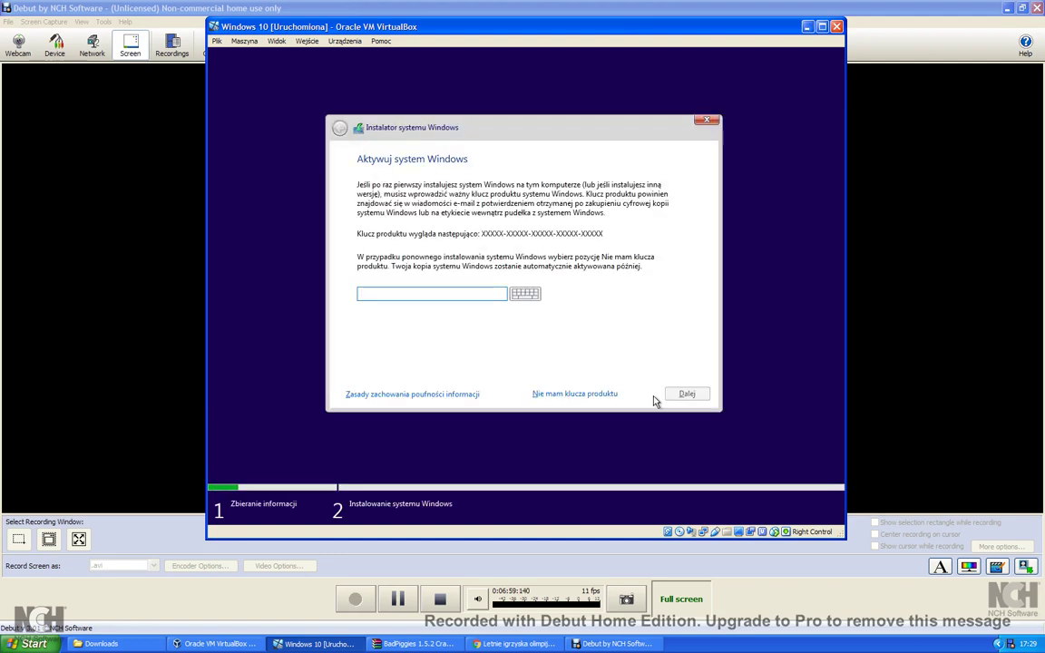
Choose 'Nie mam klucza produktu' on the Aktywuj system Windows screen.
click(607, 393)
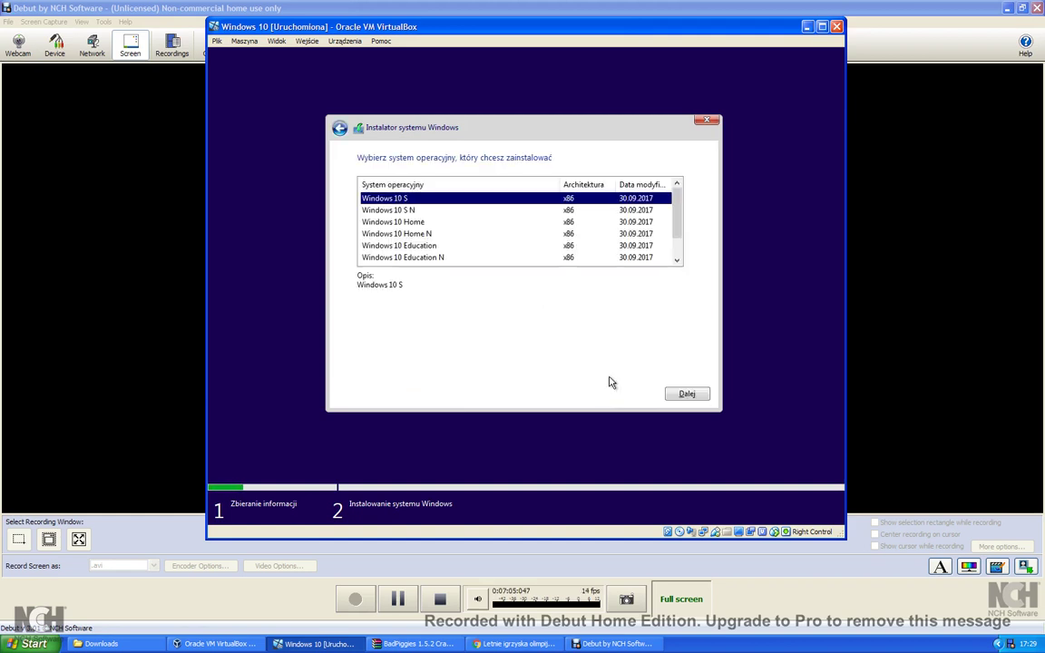
Choose the Windows 10 Education edition, accept the licence terms and pick the custom (Niestandardowa) installation.
click(471, 247)
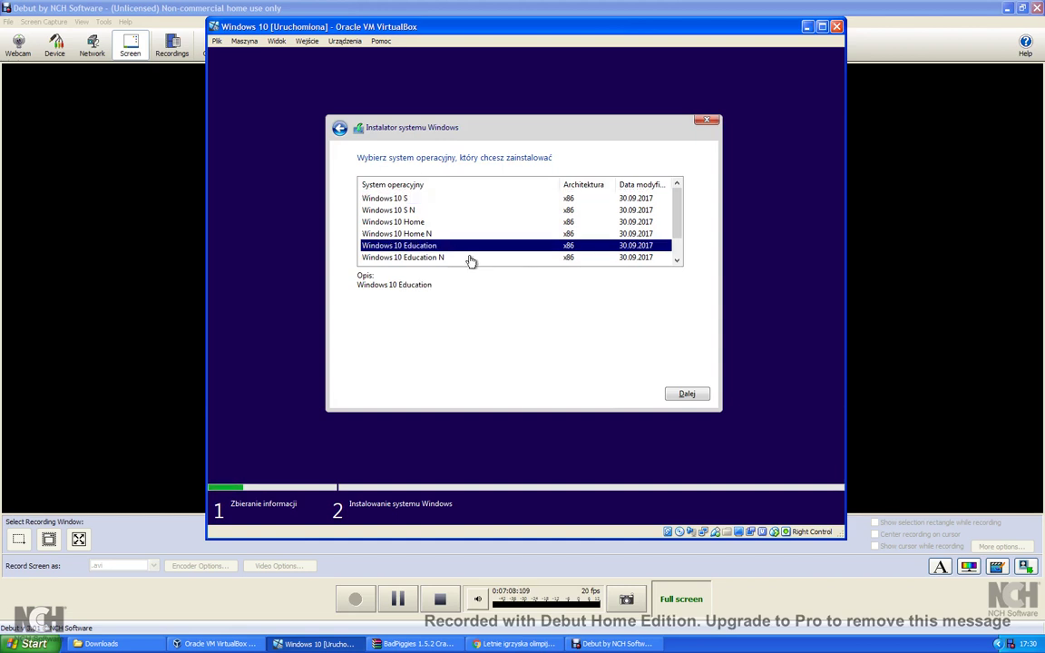
click(688, 394)
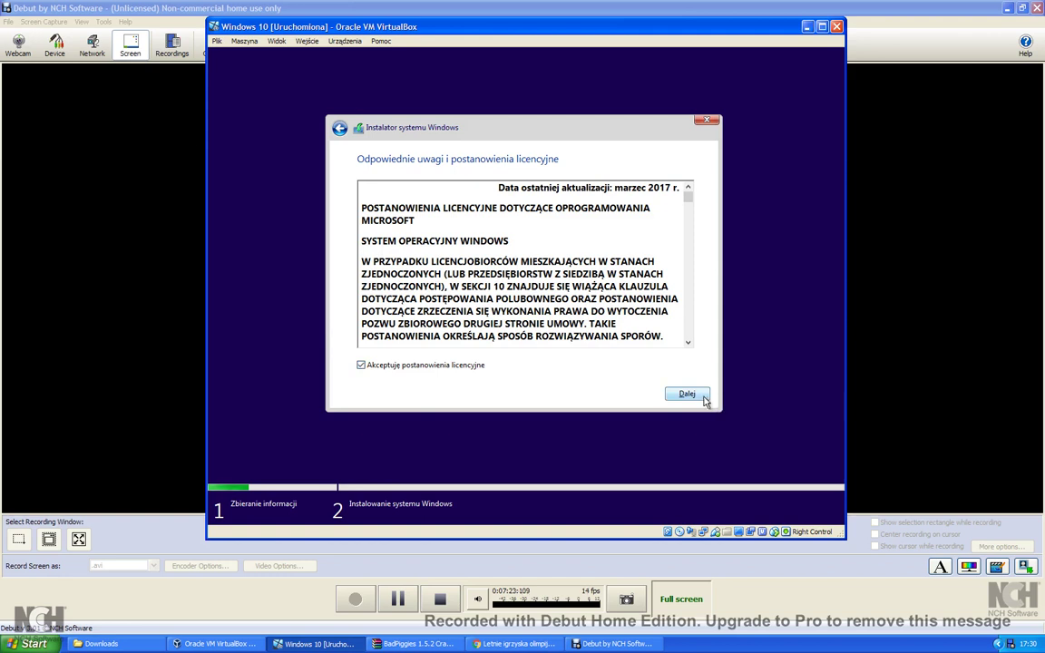
click(689, 395)
click(608, 274)
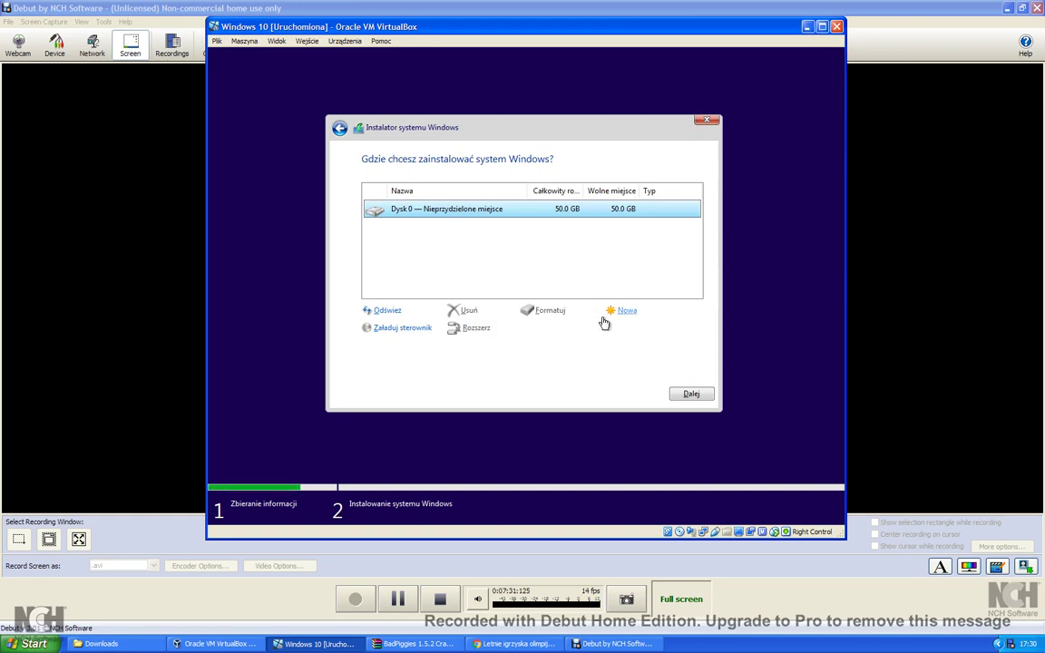
Start installing Windows onto the 50.0 GB unallocated Dysk 0 and let it run until the VM reboots.
click(686, 393)
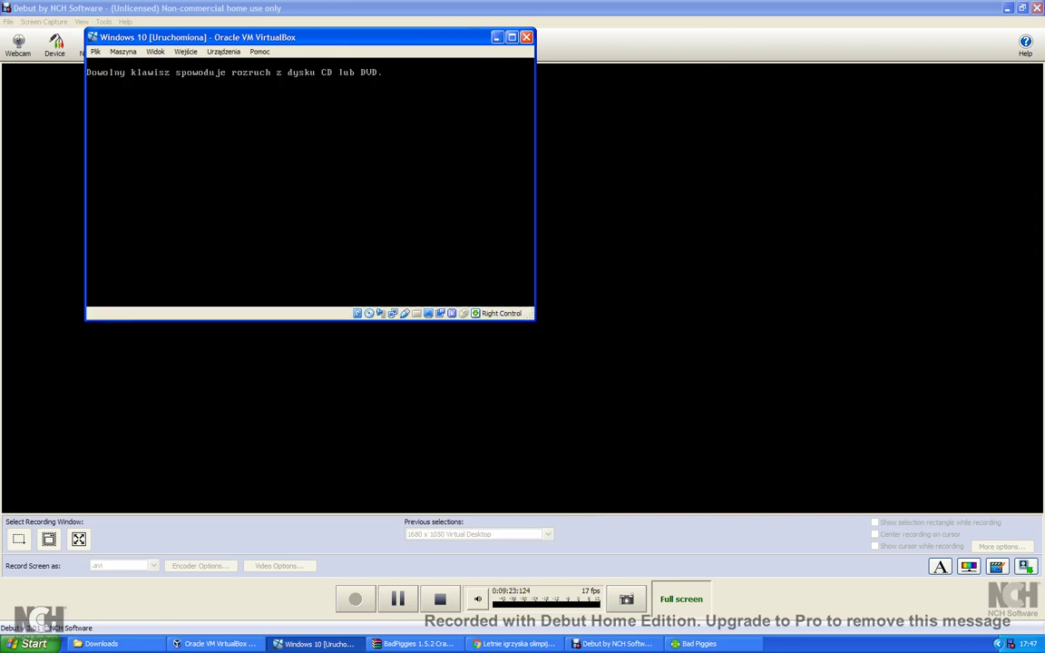
Cycle between Bad Piggies, Debut and the VirtualBox window with Alt+Tab.
key(alt+Tab)
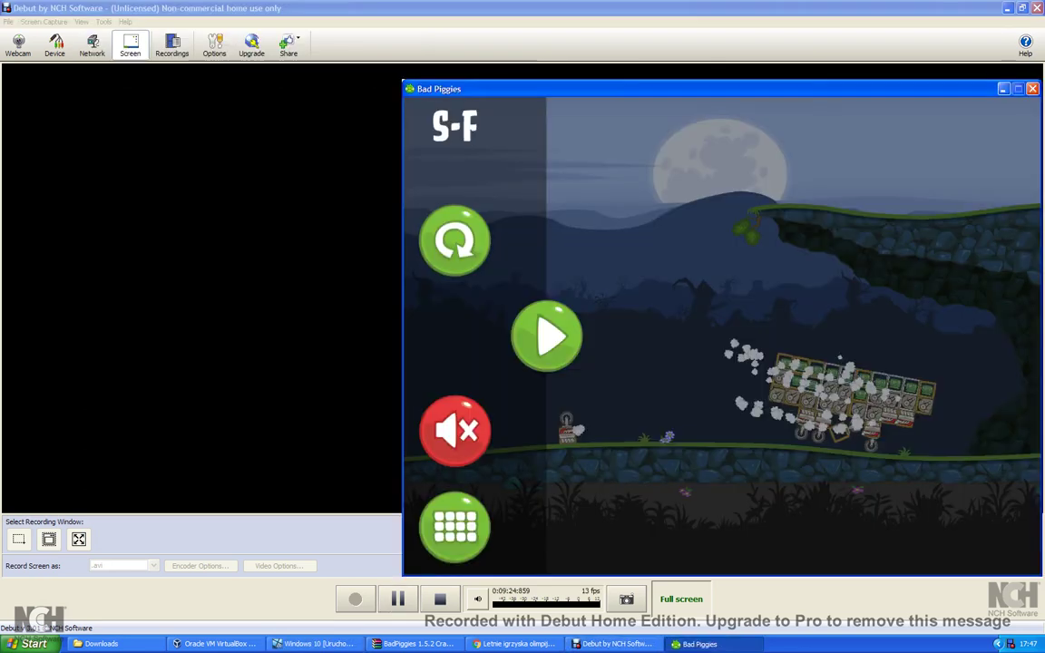
key(alt+Tab)
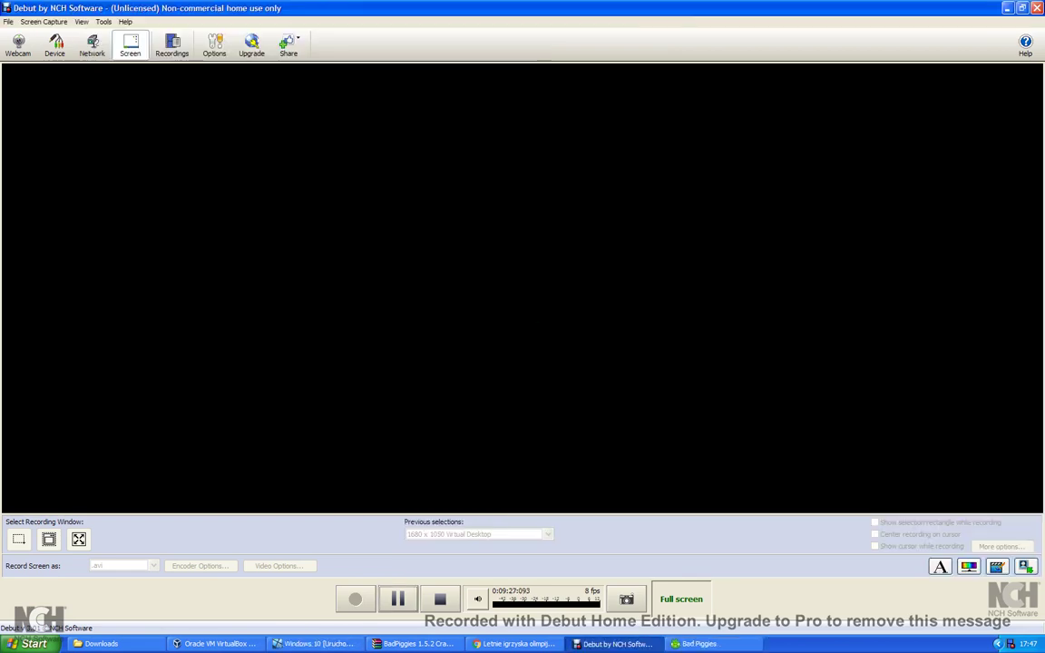
key(alt+Tab)
key(alt+Tab)
key(alt+Tab)
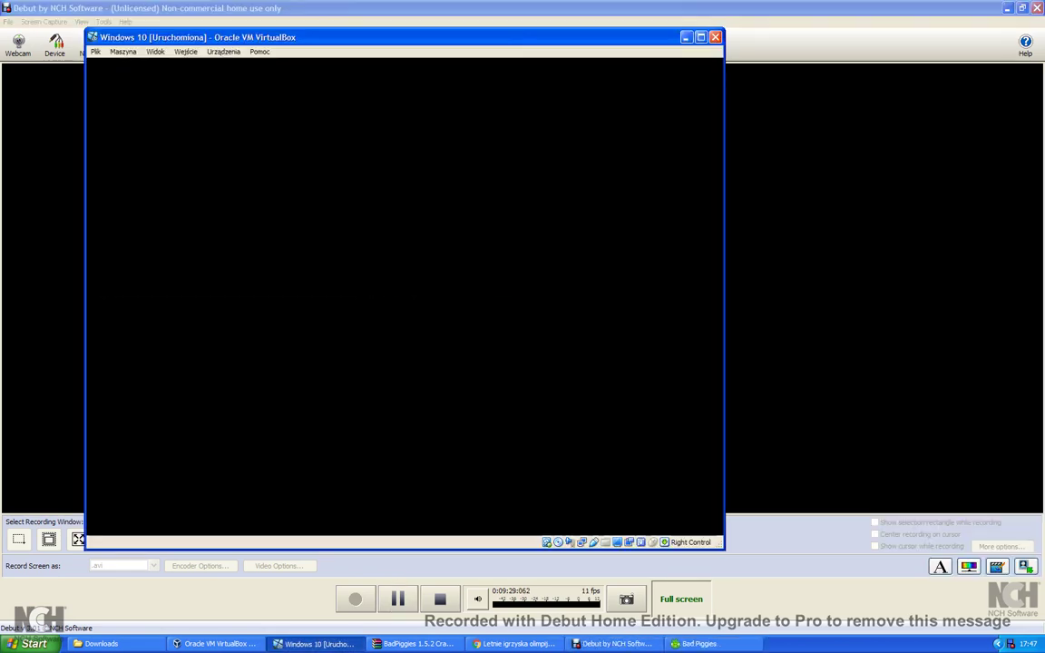
key(alt+Tab)
key(alt+Tab)
key(alt+Tab)
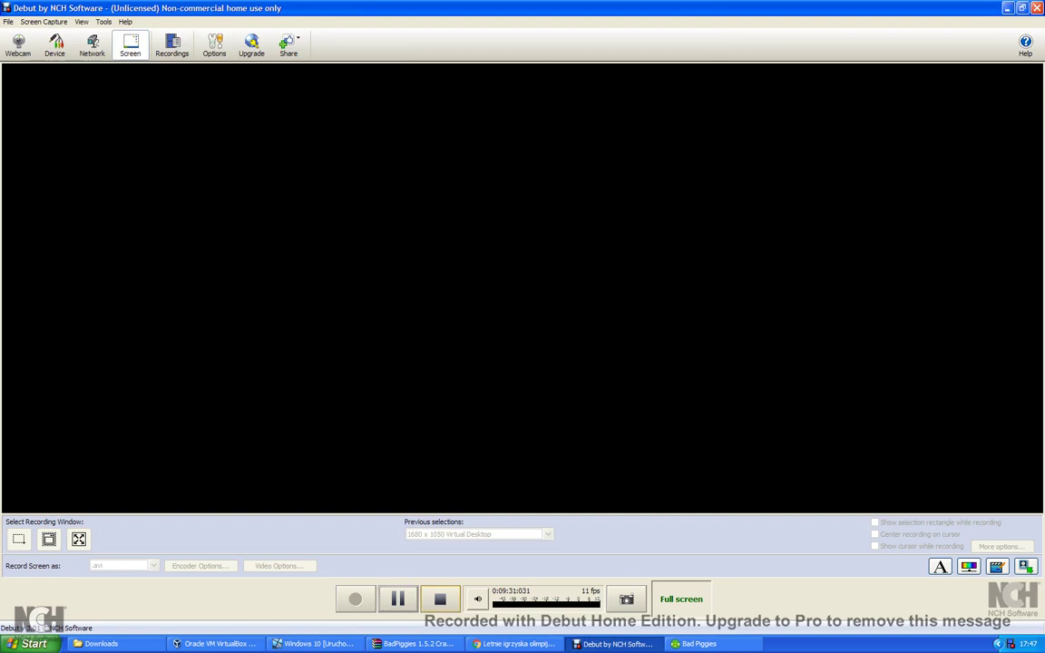
key(alt+Tab)
key(alt+Tab)
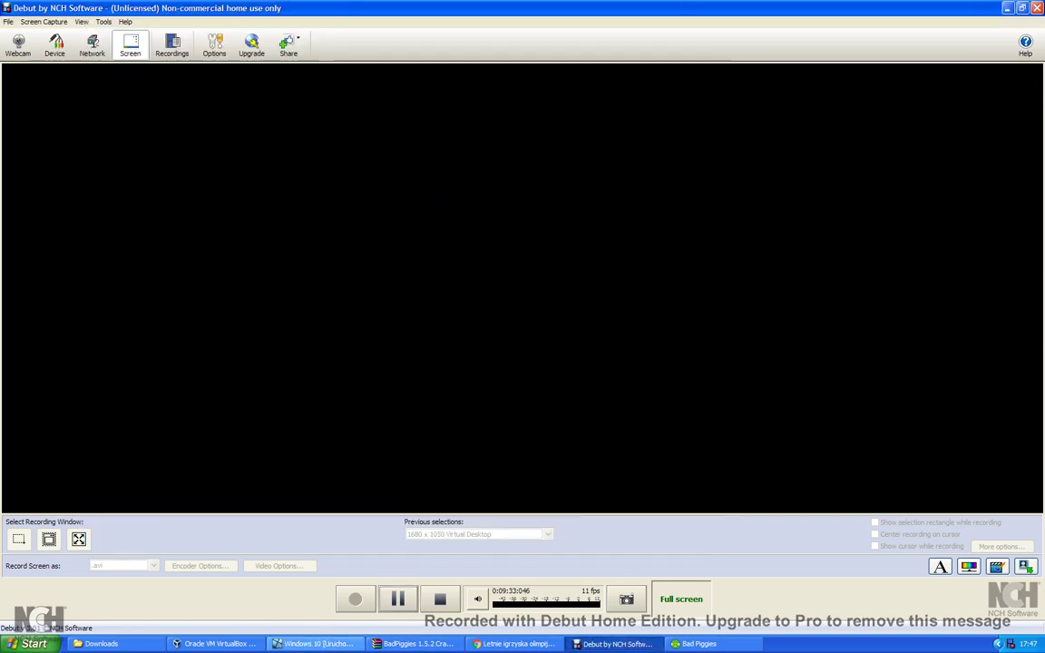
key(alt+Tab)
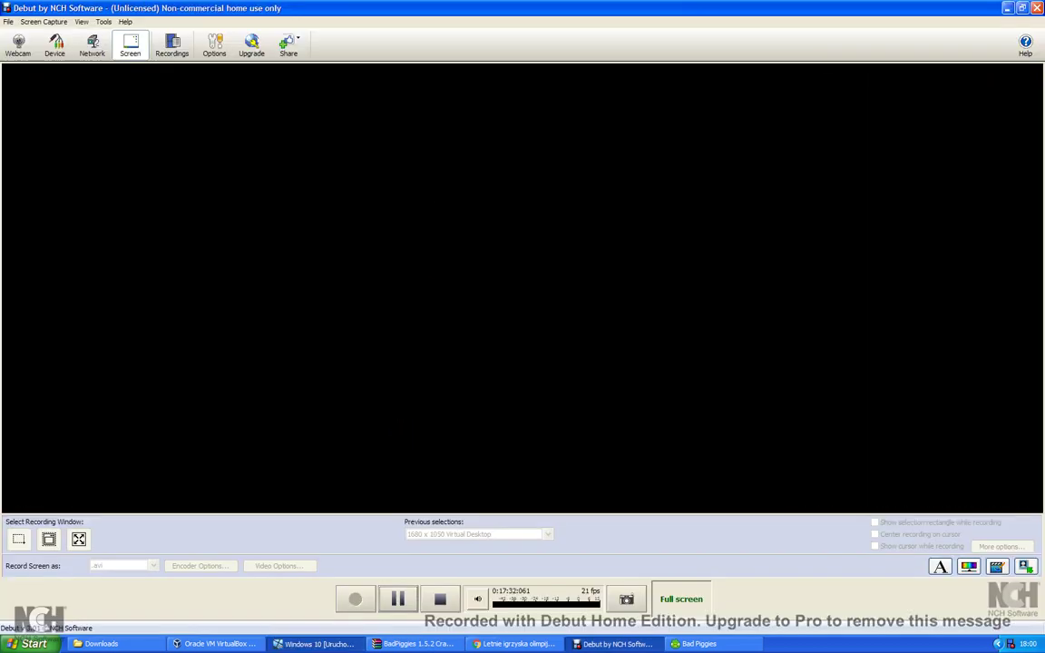
Bring the VirtualBox VM window to the front and wait for the Polska region question.
key(alt+Tab)
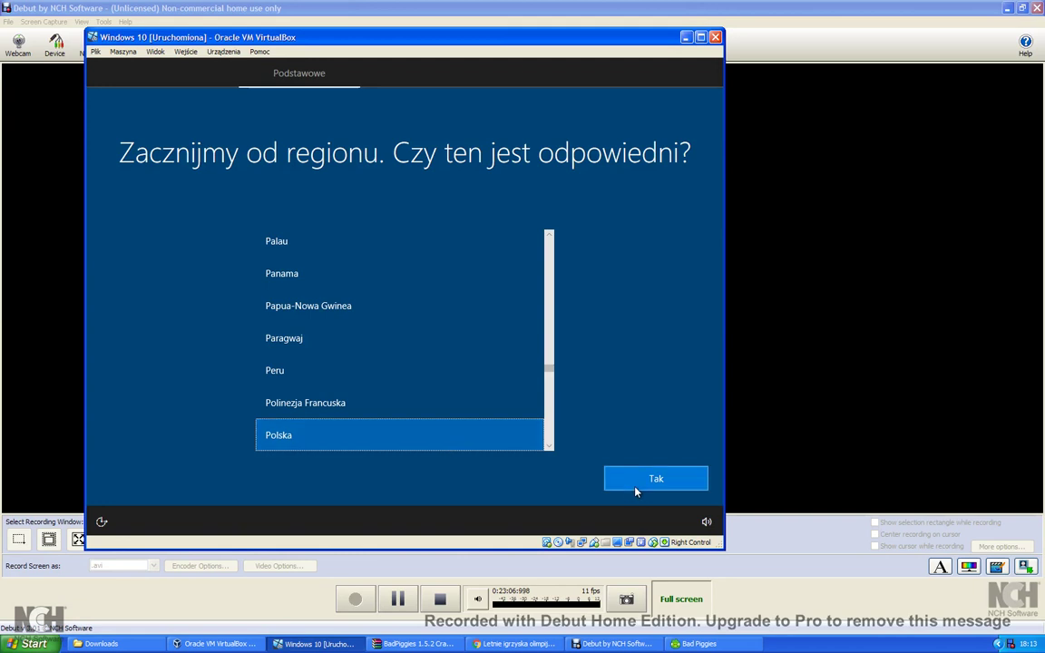
Confirm Polska as the region with Tak.
click(634, 491)
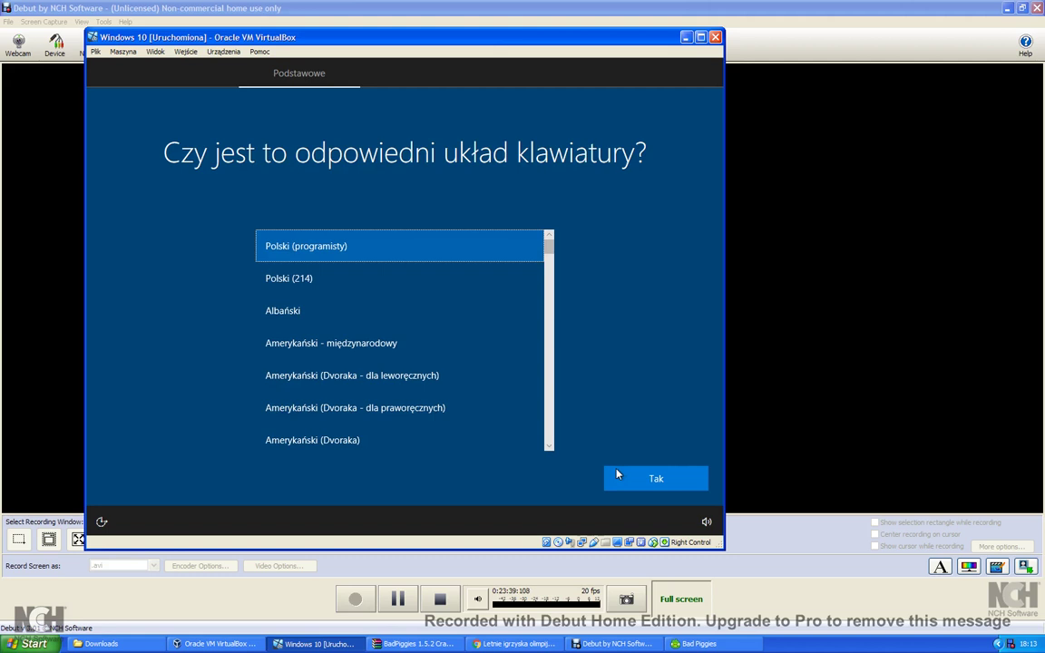
Confirm Polski (programisty) as the keyboard layout with Tak.
click(658, 485)
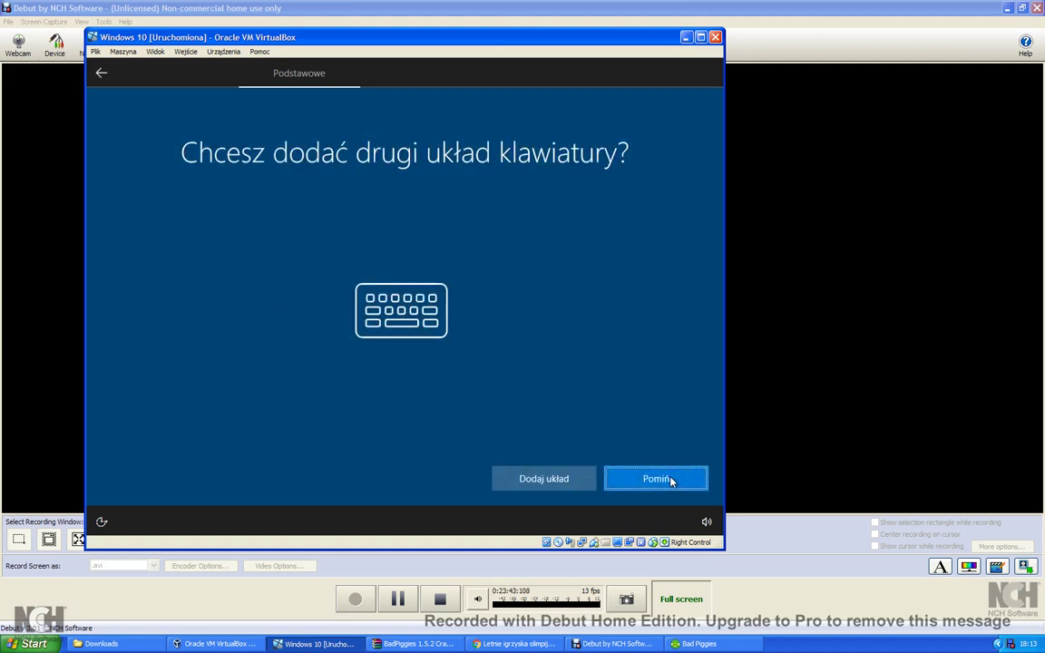
Skip adding a second keyboard layout with Pomiń.
click(624, 487)
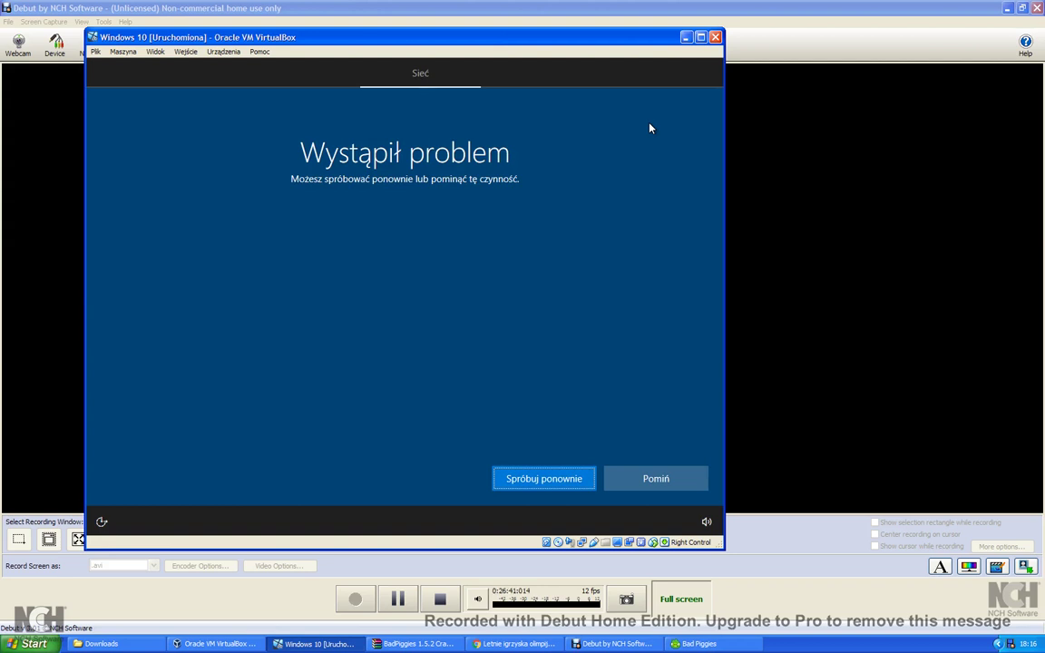
Skip the 'Wystąpił problem' network page with Pomiń.
click(647, 479)
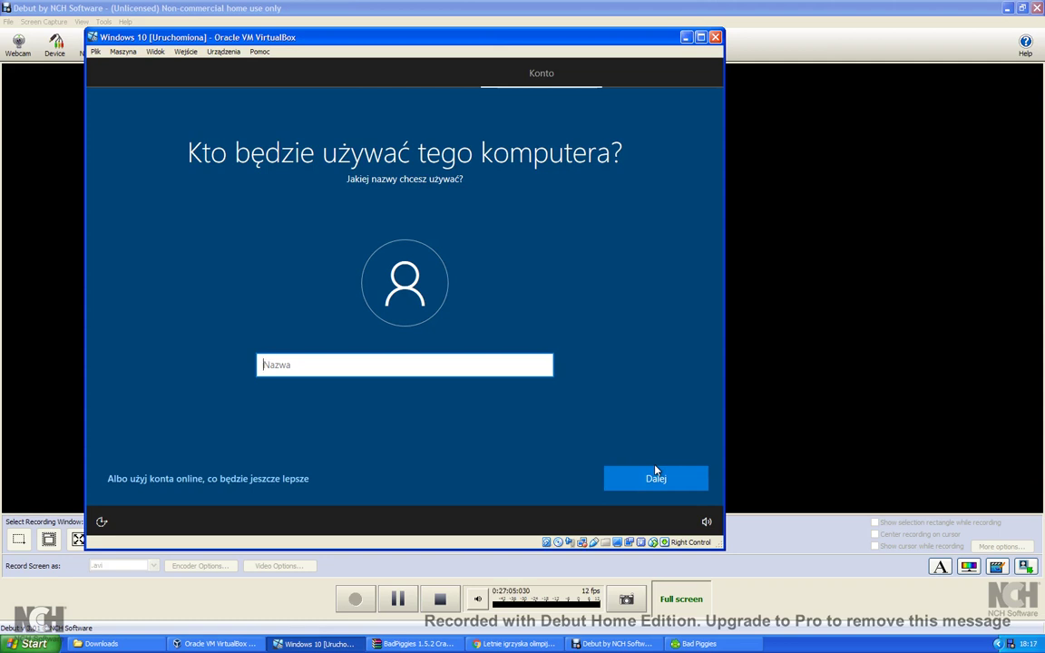
Enter the local account name in the Nazwa field and continue.
text(Xado)
text(aGamer)
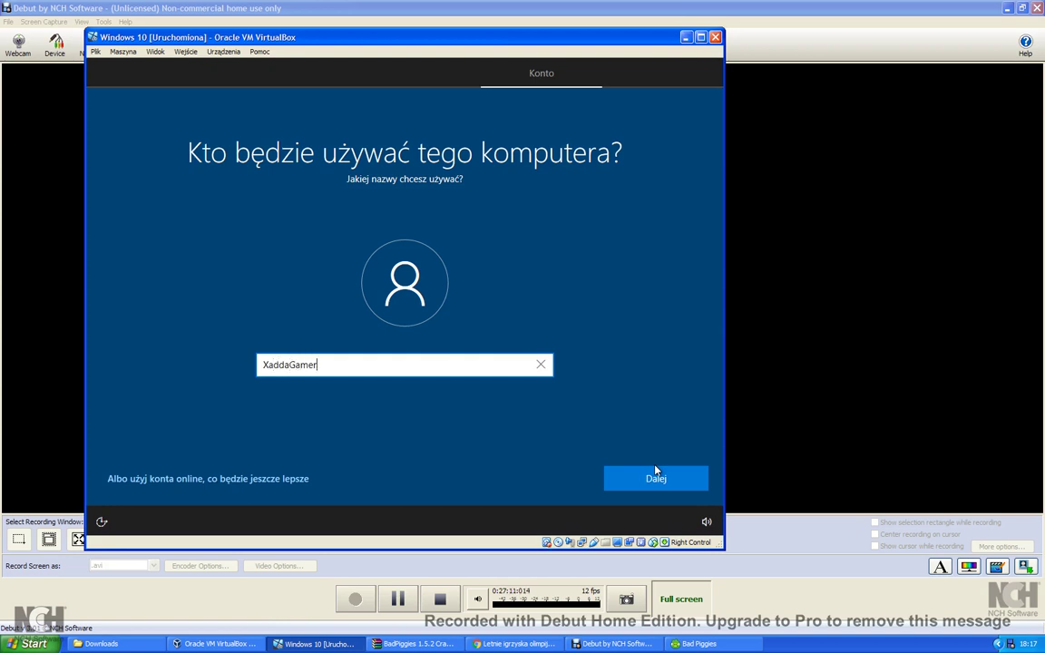
click(655, 479)
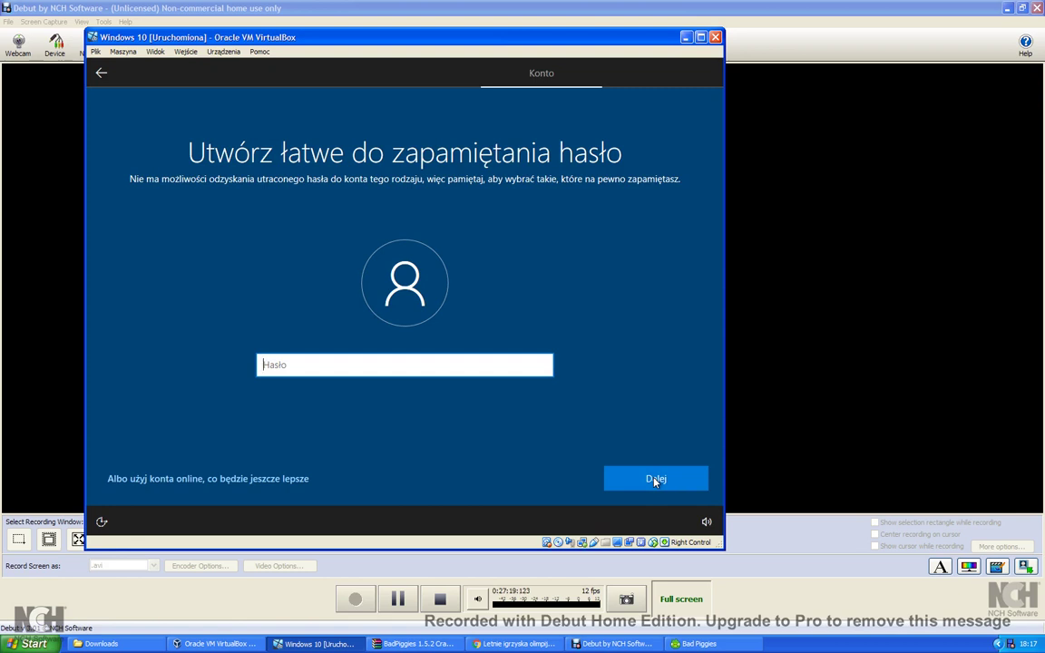
Enter the account password, fixing a typo, then retype it in Potwierdź hasło.
text(•••••)
key(BackSpace)
key(BackSpace)
key(BackSpace)
key(BackSpace)
key(BackSpace)
text(•••••)
click(655, 481)
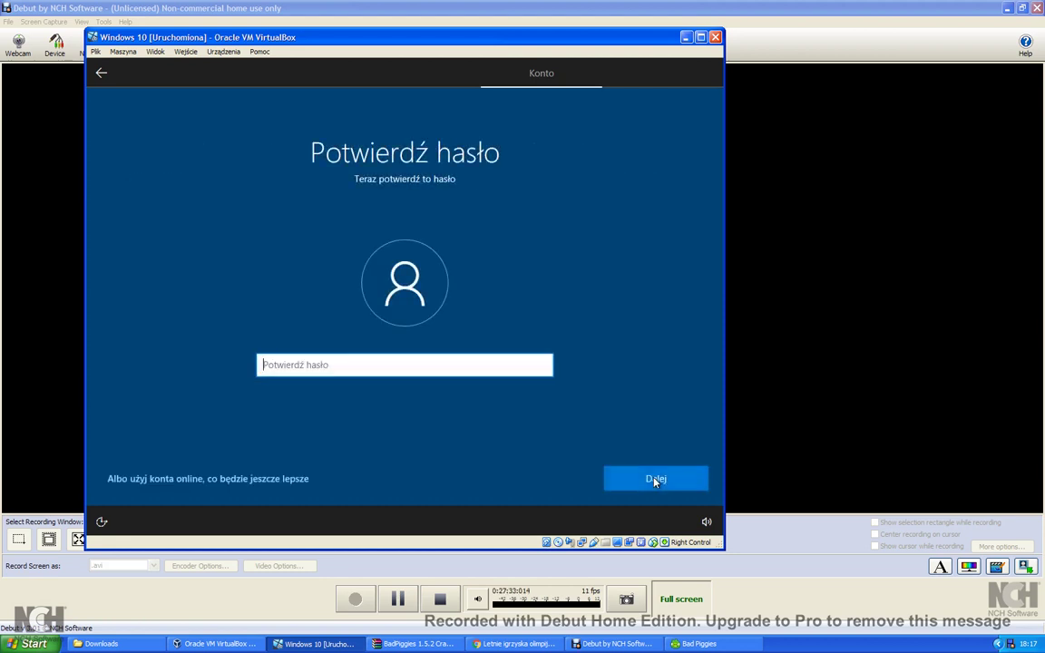
text(•••••)
click(655, 480)
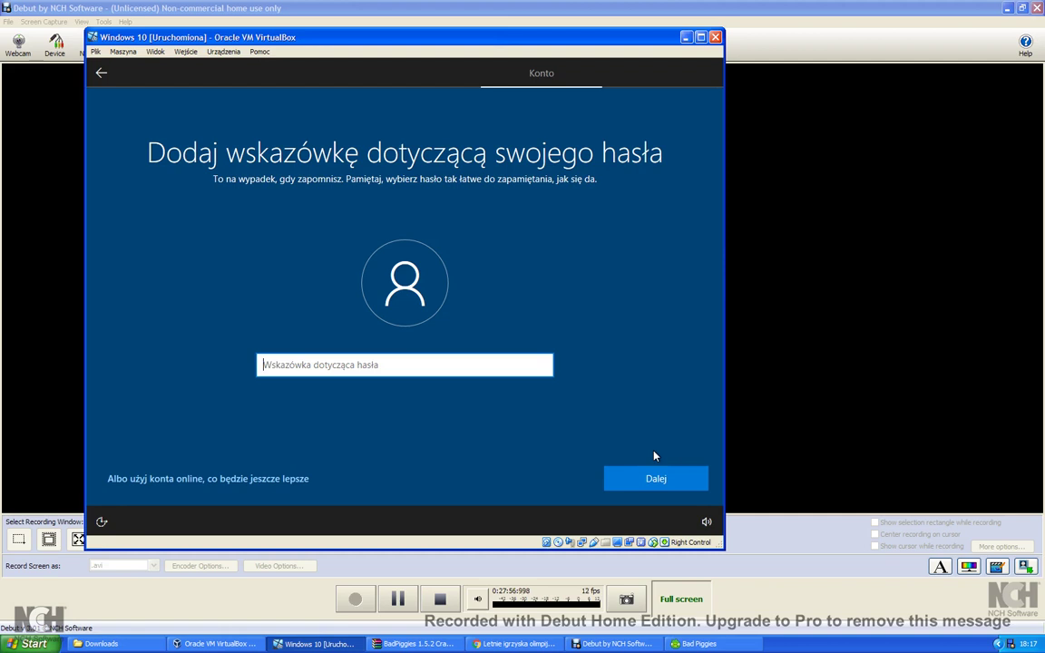
Enter 'Remove the Gamer.' as the password hint and submit the account details with Dalej.
text(Rem)
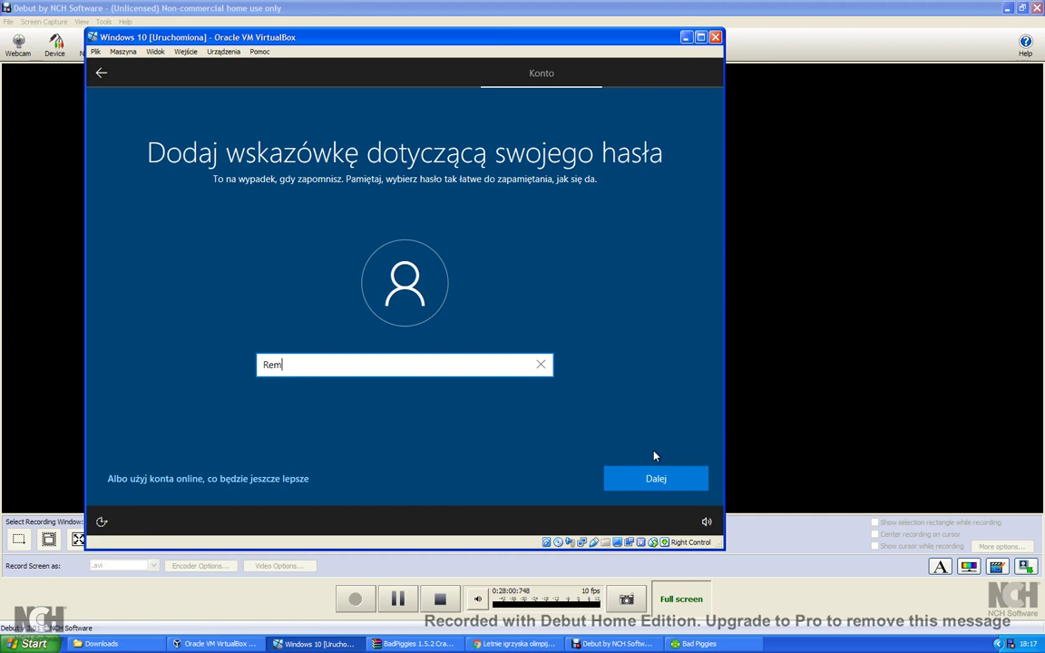
text(ove the Gamer.)
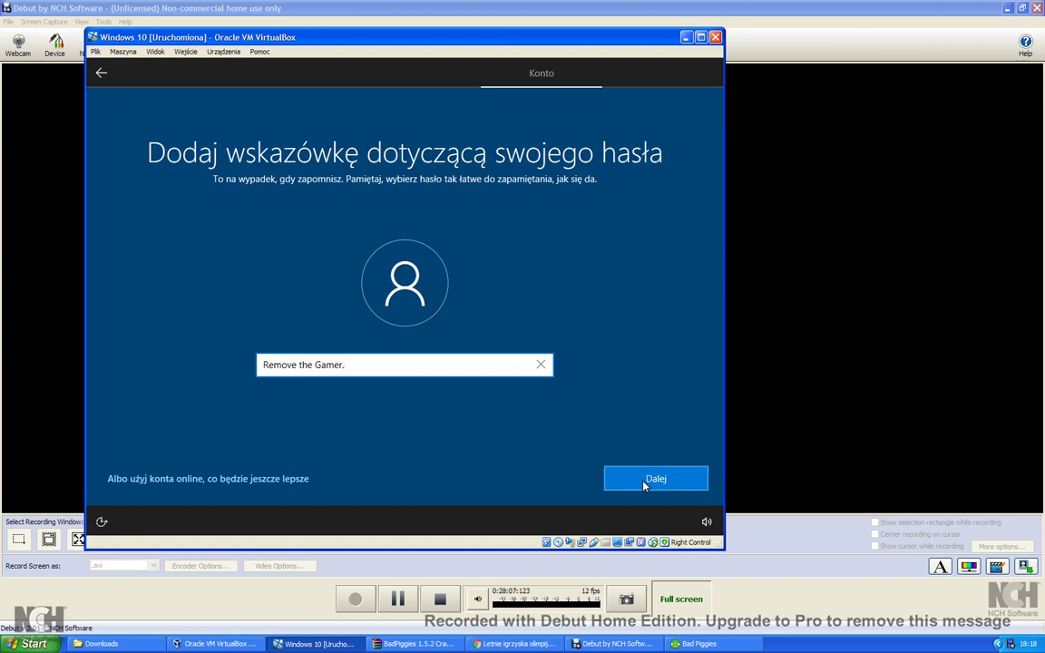
click(643, 486)
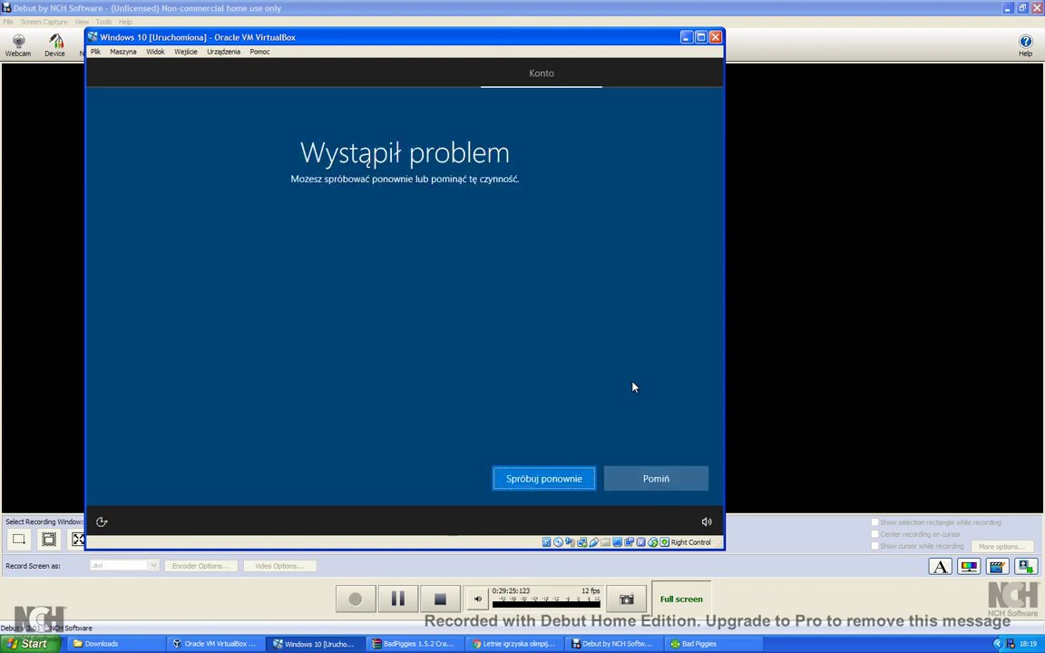
Skip the 'Wystąpił problem' error on the Konto page with Pomiń.
click(644, 478)
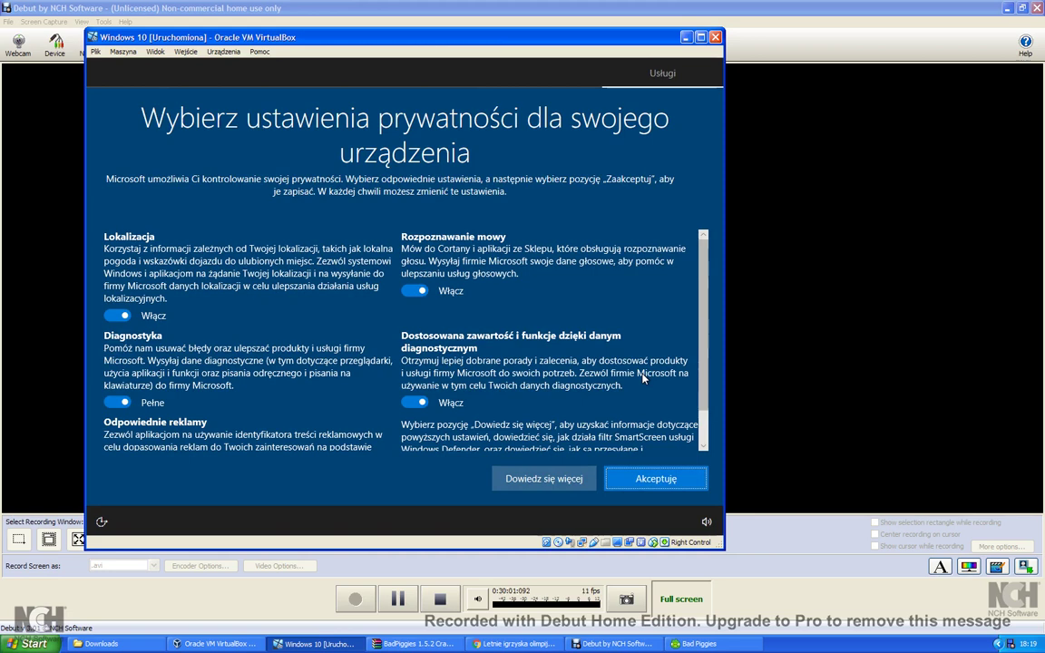
Accept the privacy settings with all options left on via Akceptuj.
scroll(626, 372, down, 1)
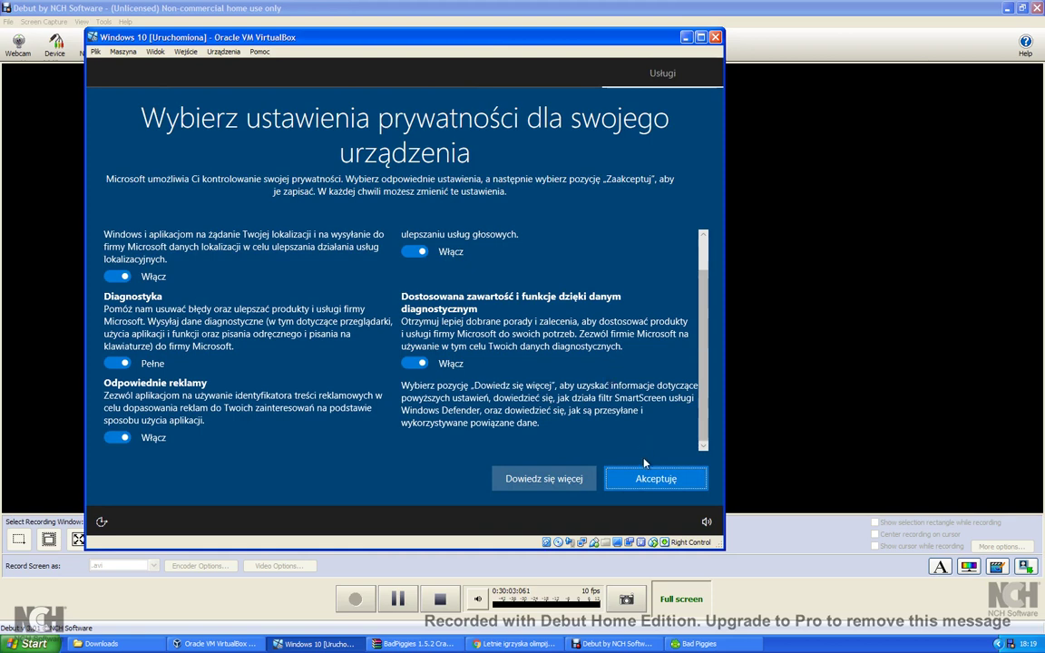
click(655, 484)
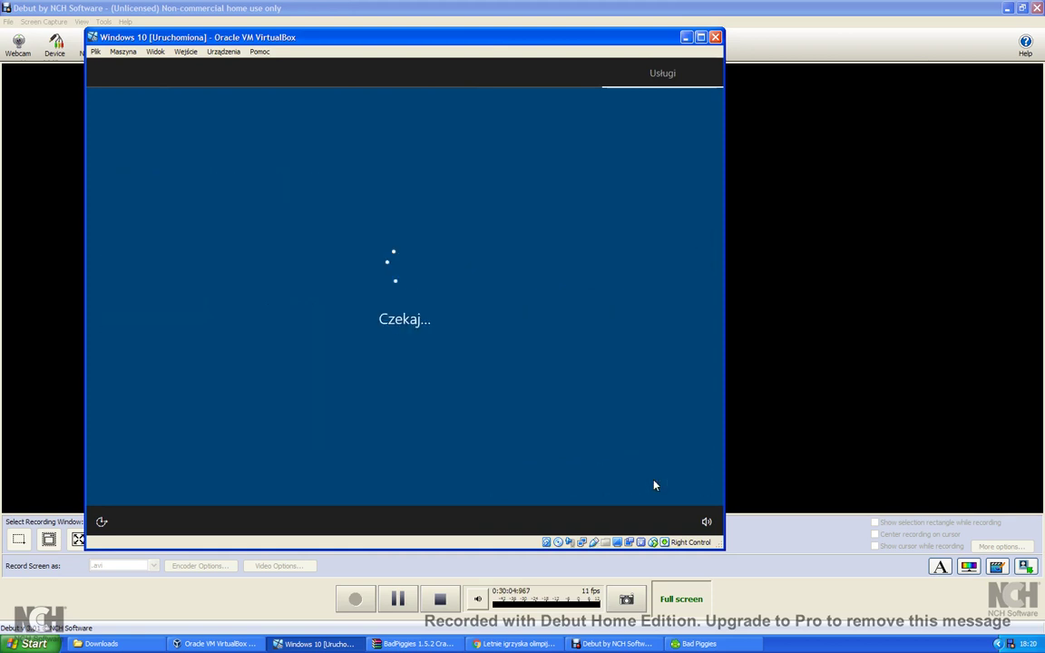
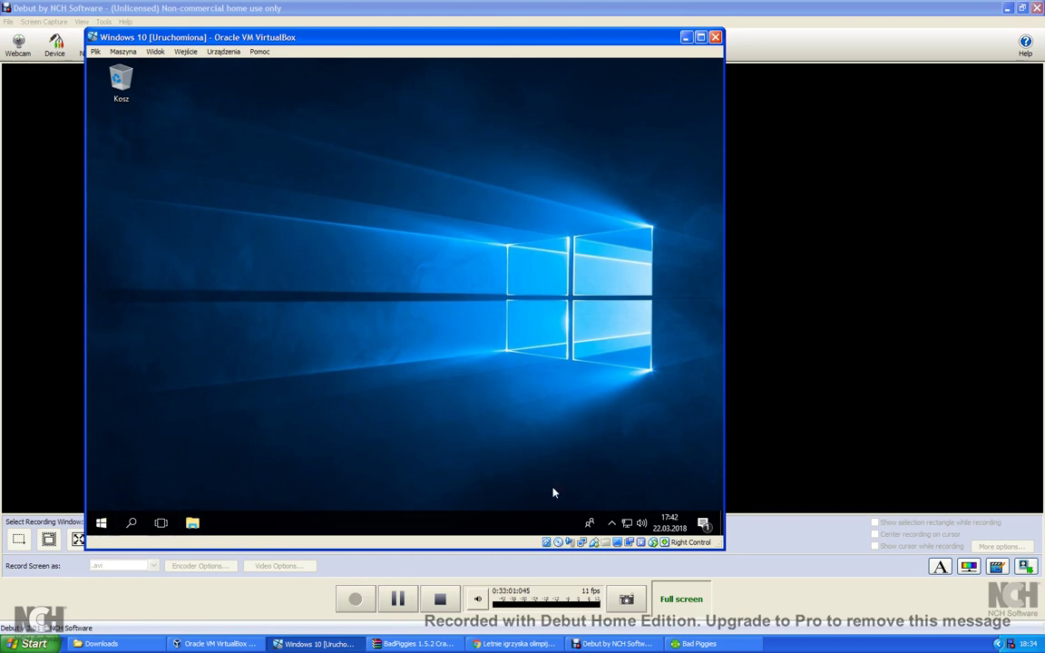
Check the hidden tray icons, then open the pending 'Sieci' network discovery notification.
click(612, 525)
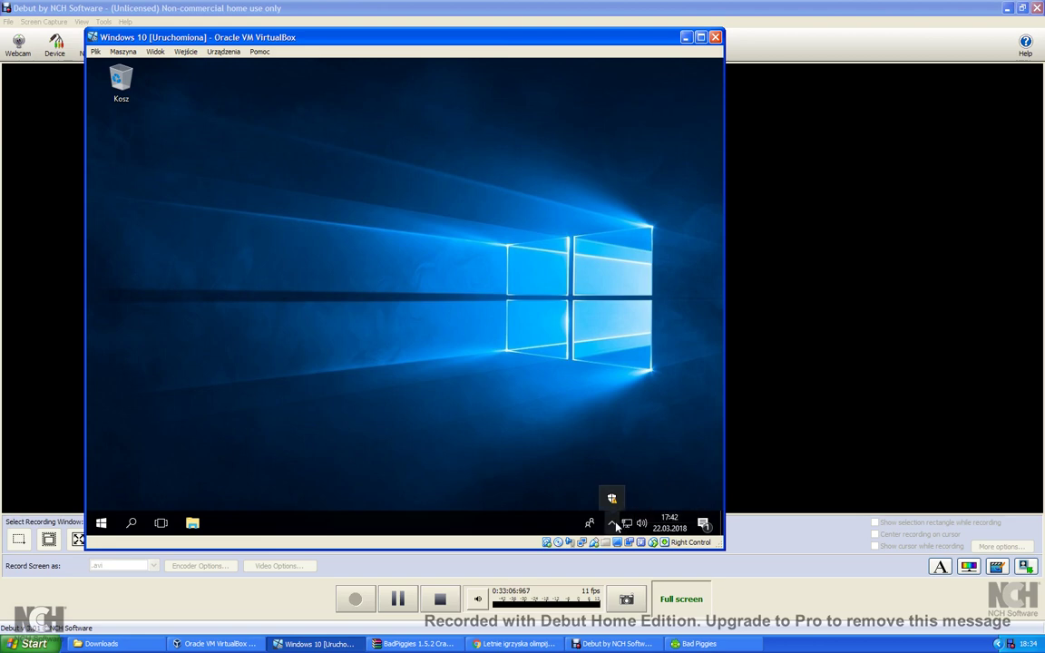
click(614, 525)
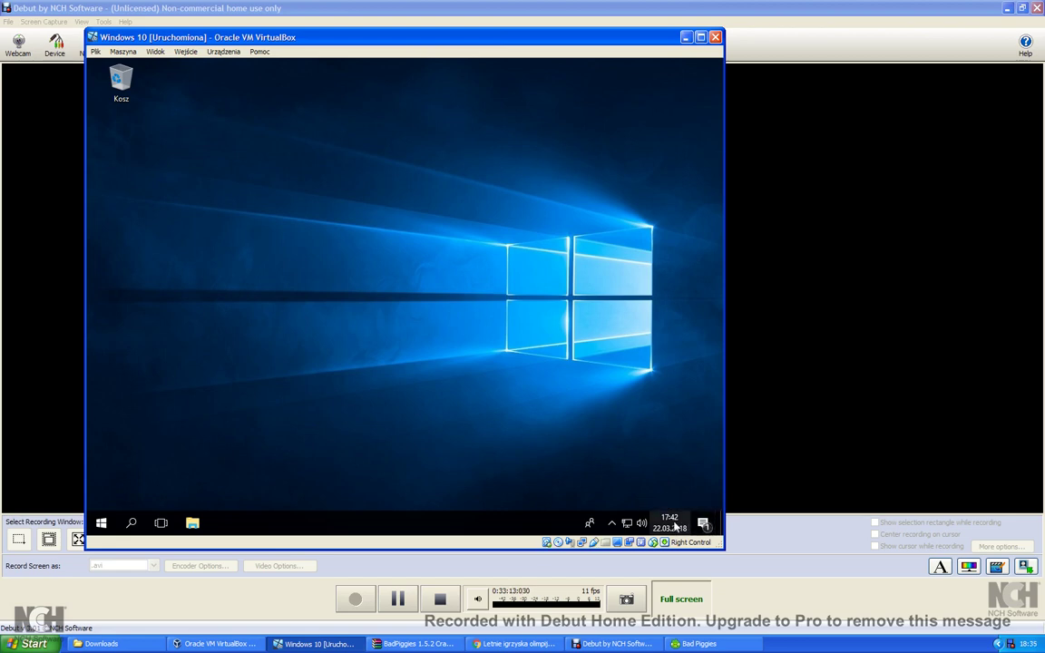
click(703, 523)
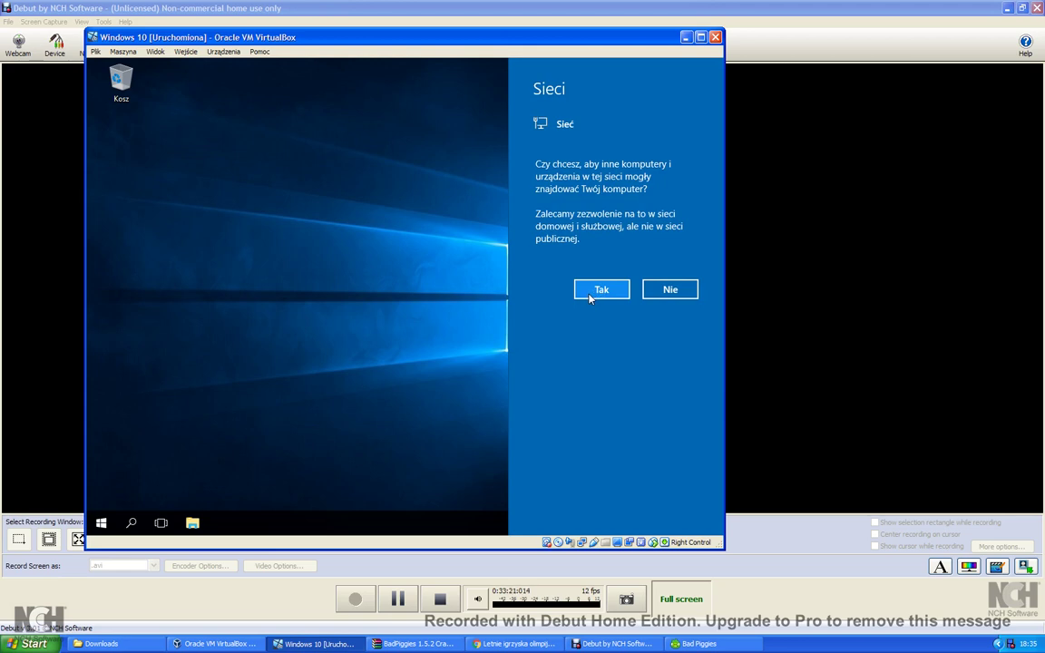
Answer 'Nie' to network discovery, dismiss the Sieci panel and start Windows Defender Security Center.
click(667, 290)
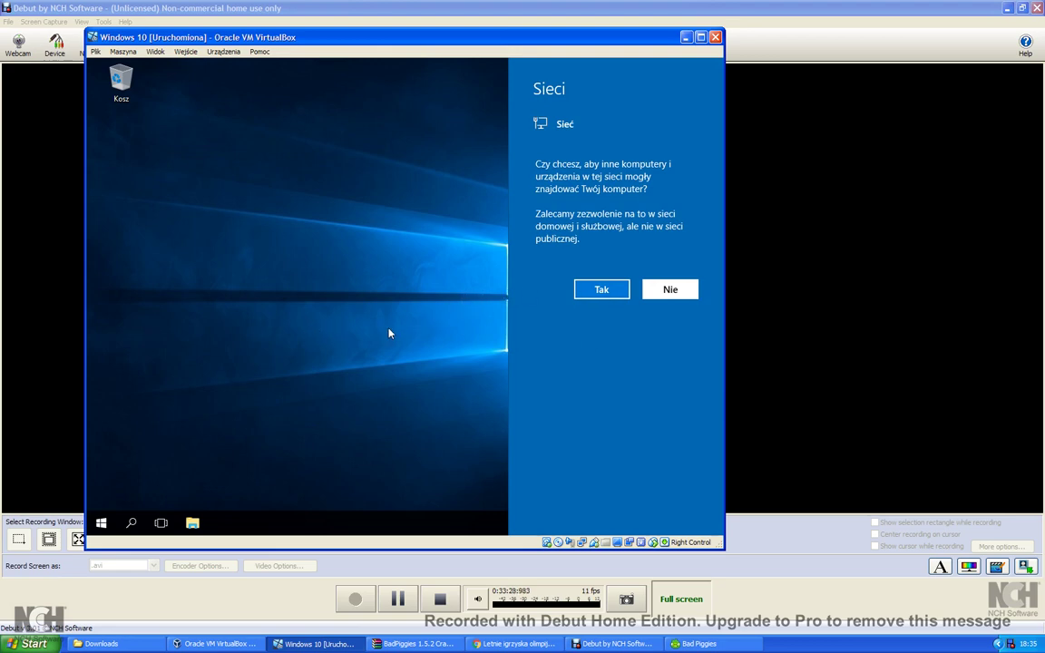
drag(377, 337, 103, 509)
drag(169, 406, 457, 299)
click(106, 526)
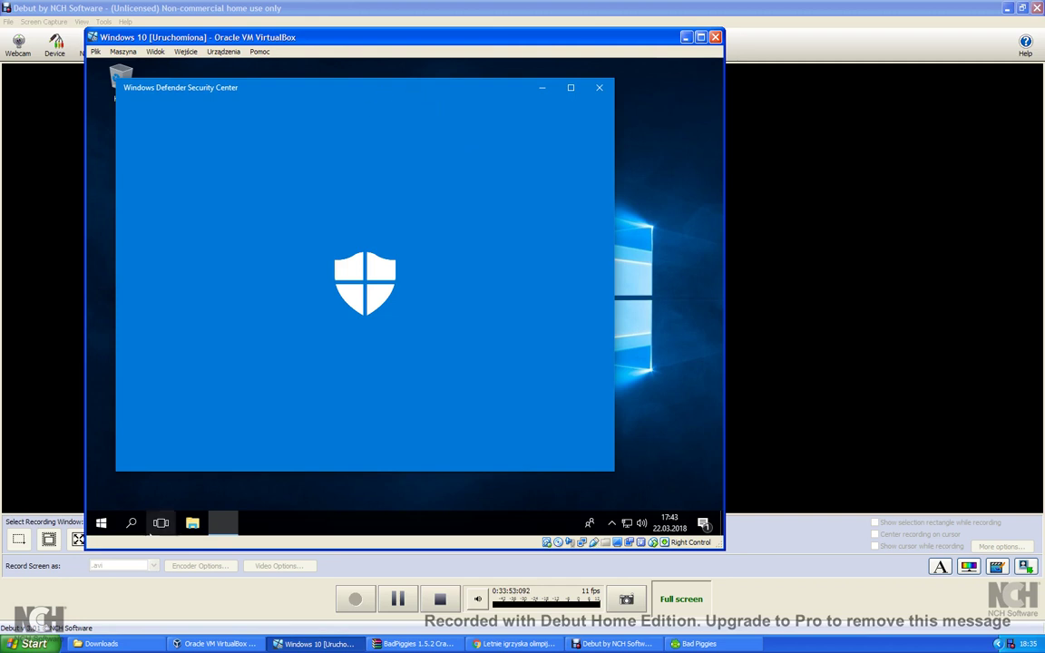
Launch Windows Defender Security Center from the tray shield icon and shift its window slightly.
click(612, 524)
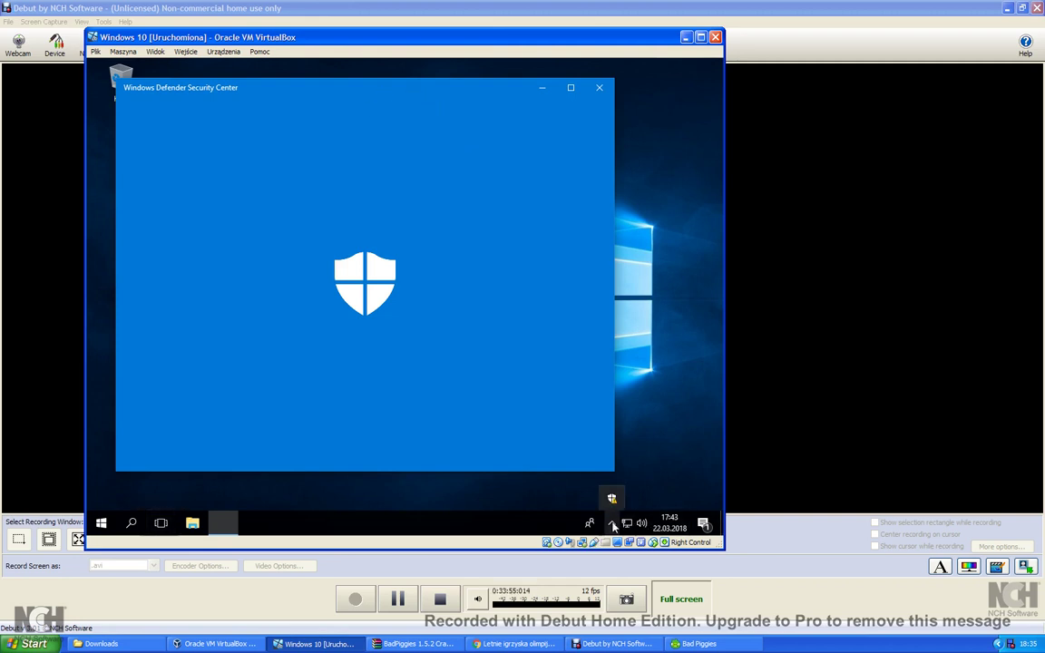
click(611, 500)
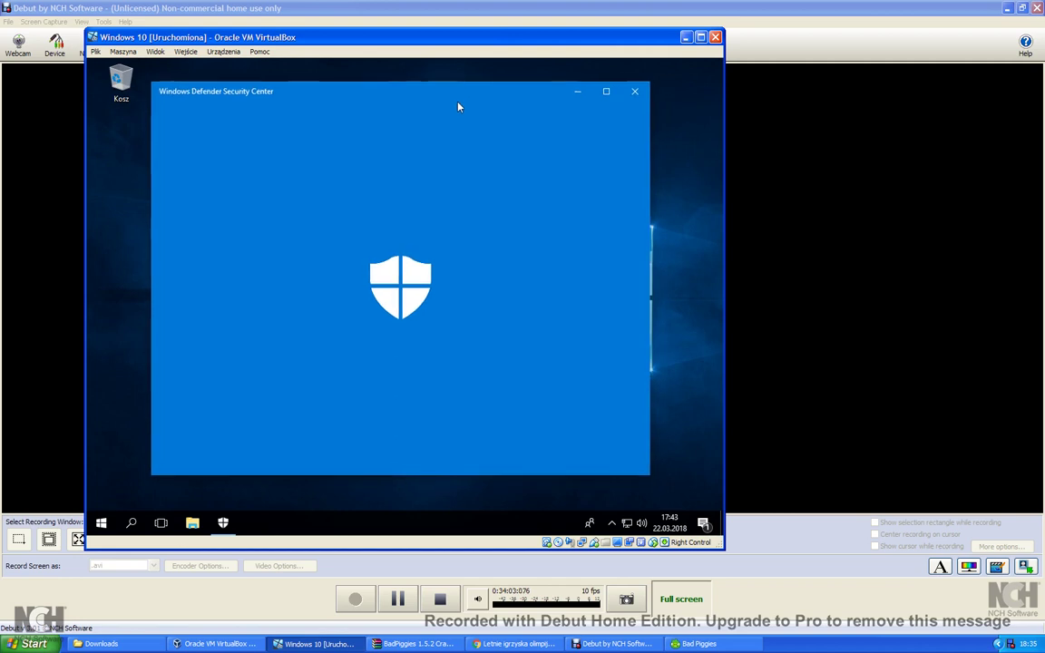
drag(458, 107, 457, 110)
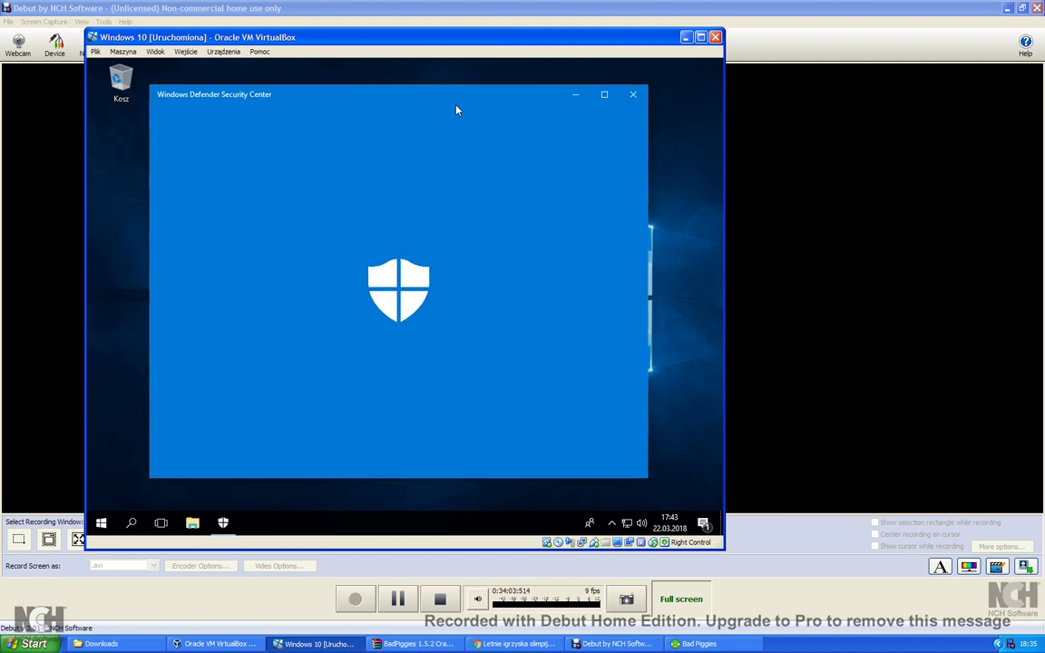
click(101, 524)
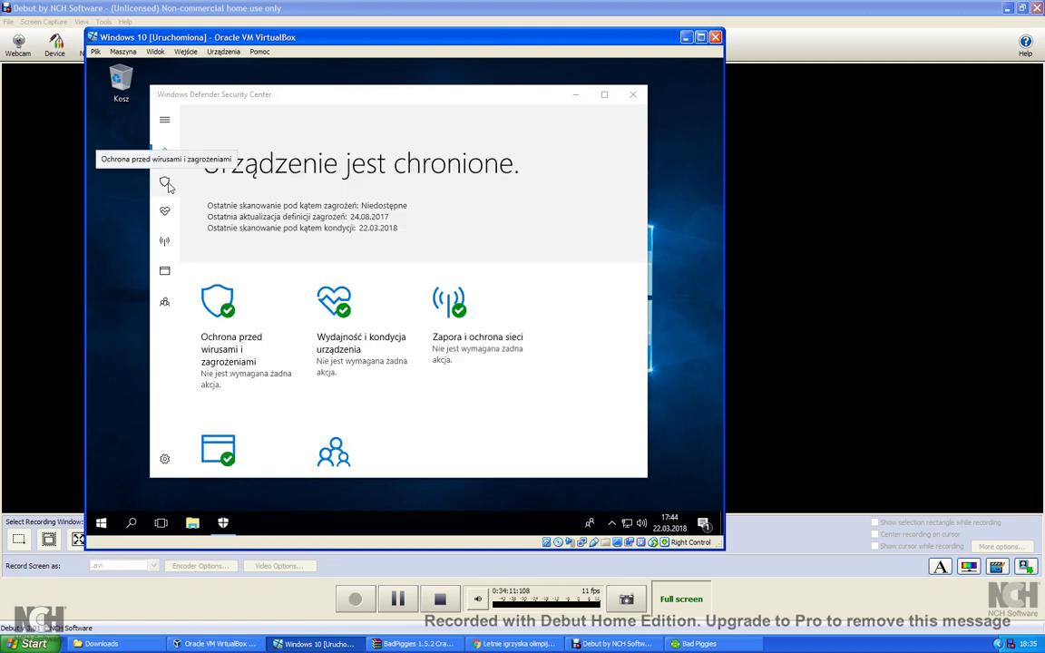
Browse the virus and threat protection and device performance and health pages.
scroll(264, 265, down, 2)
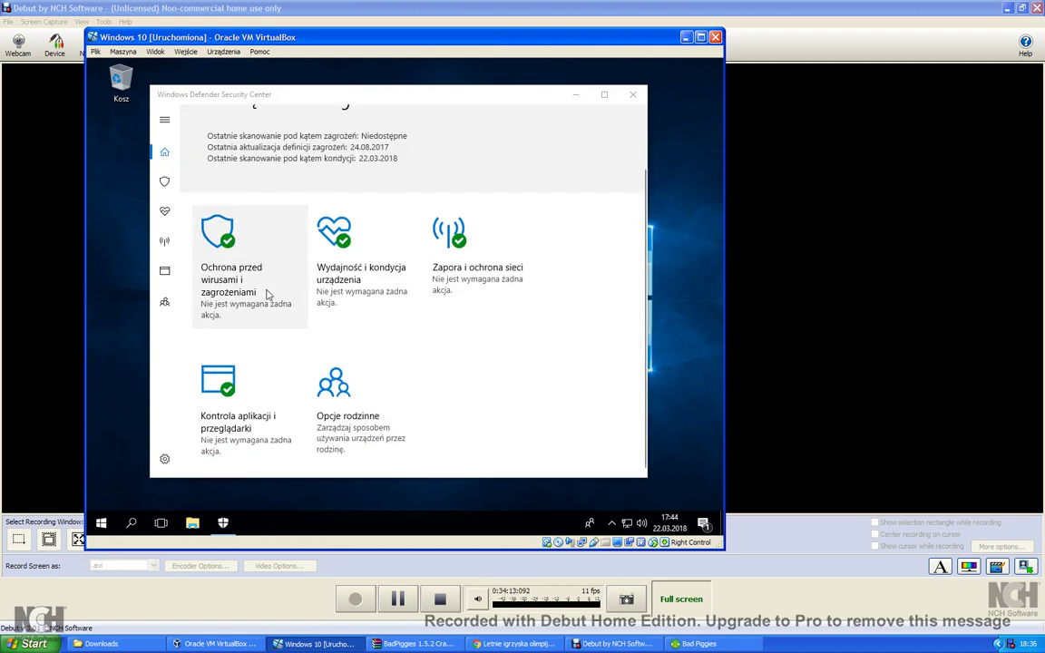
click(164, 193)
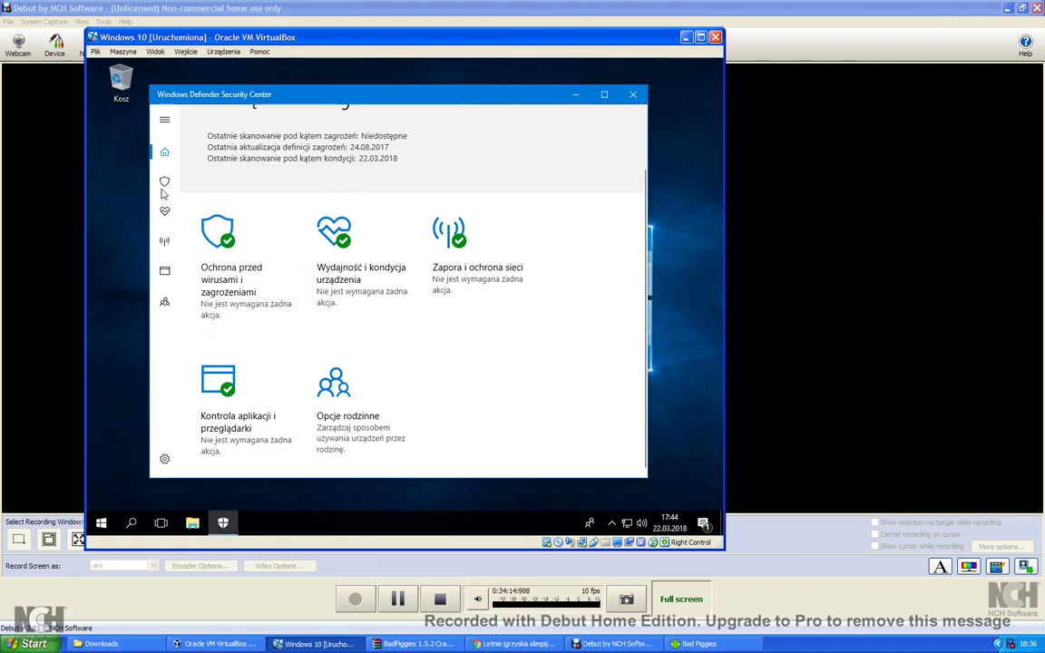
click(163, 192)
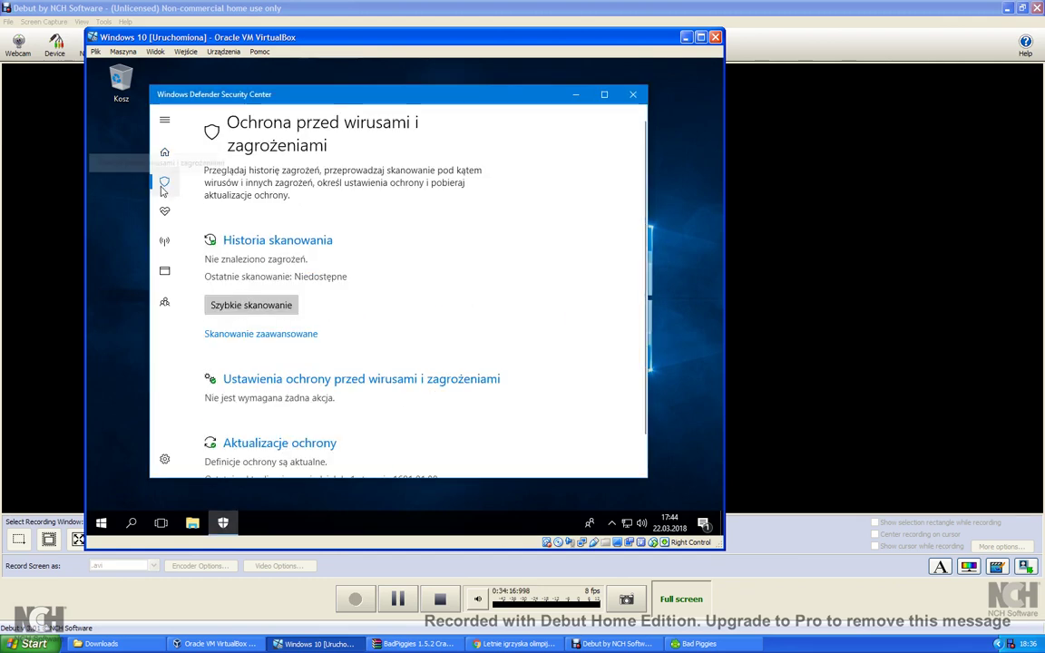
scroll(229, 213, down, 1)
scroll(230, 213, up, 1)
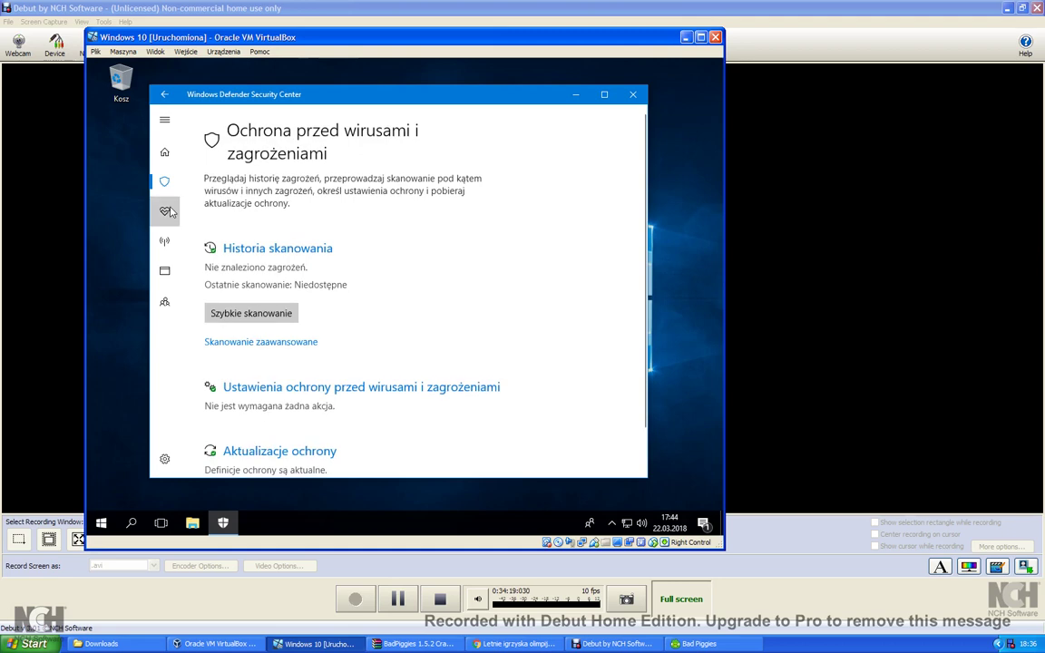
click(165, 210)
click(164, 184)
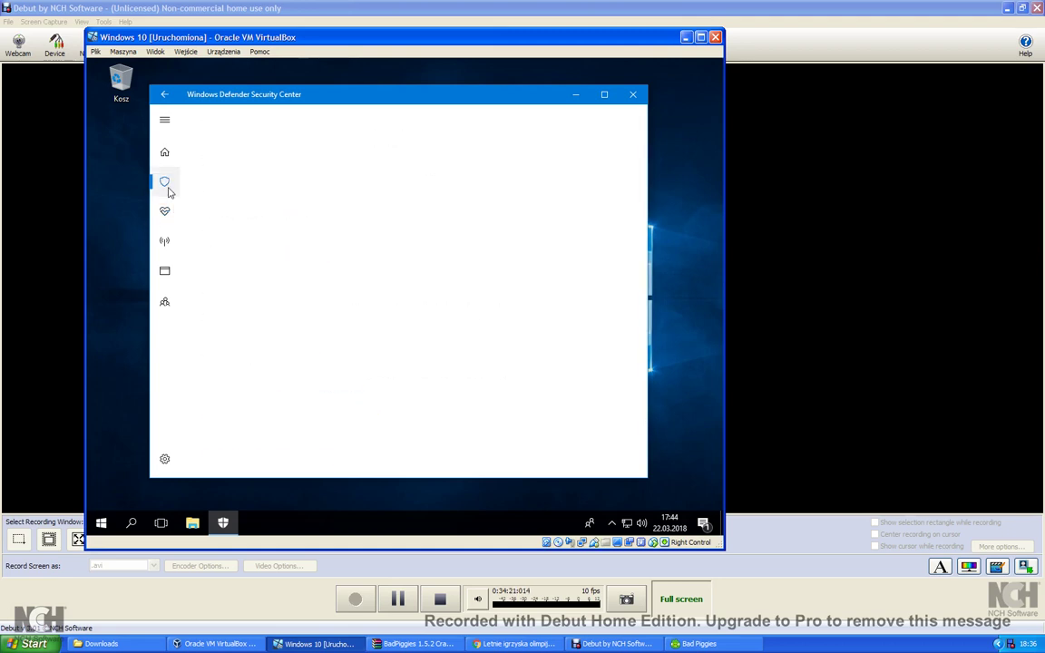
Expand the navigation pane, revisit Strona główna and virus protection, then close Defender Security Center.
click(164, 120)
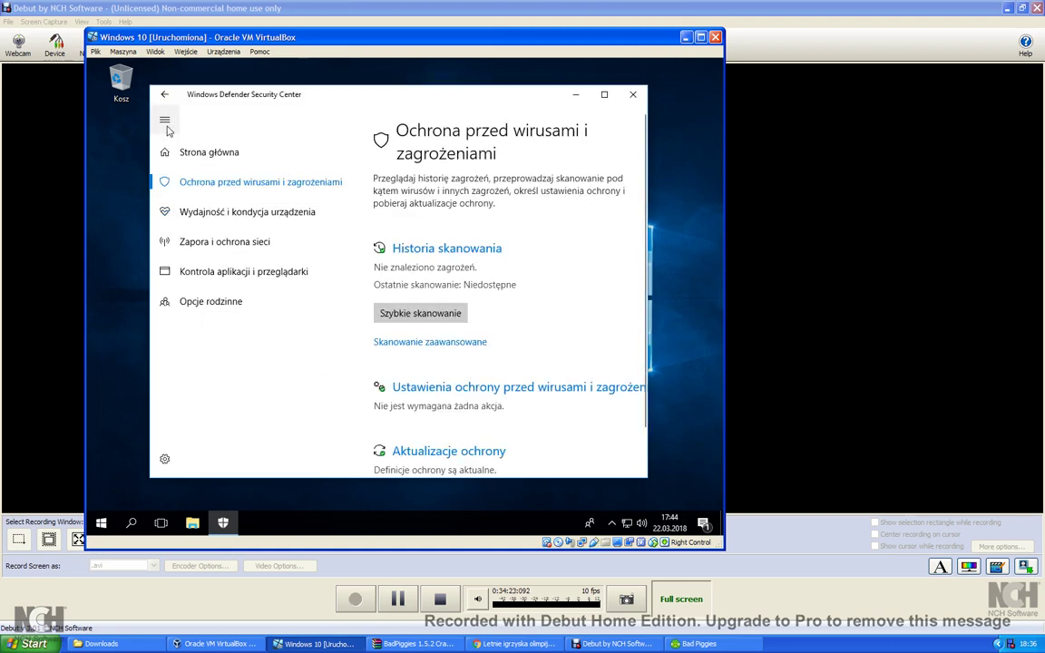
click(186, 155)
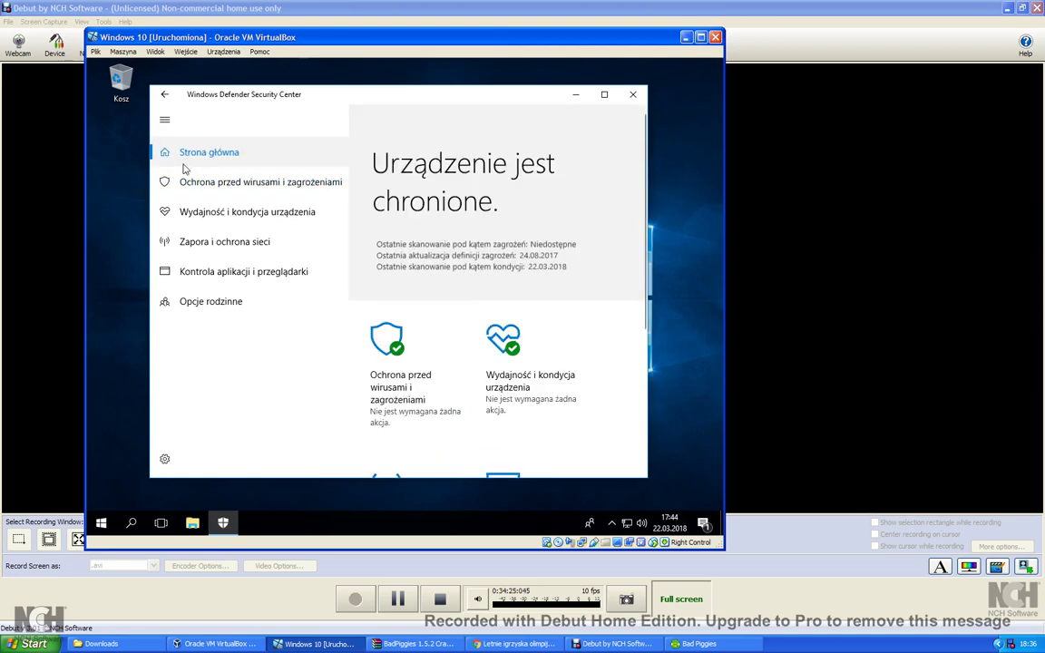
click(191, 190)
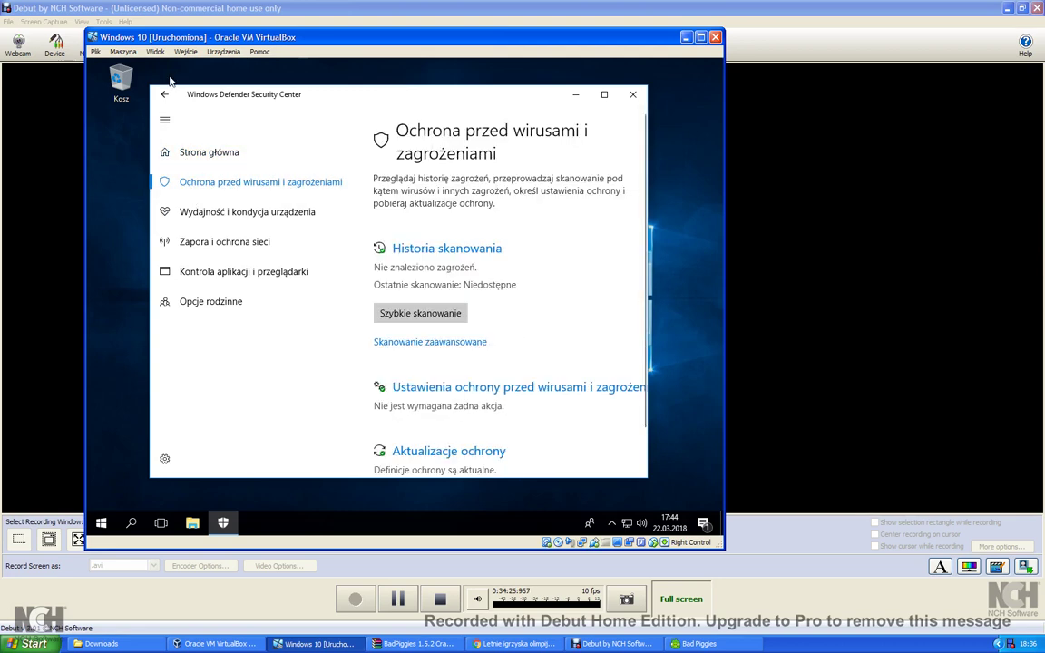
click(165, 94)
click(166, 94)
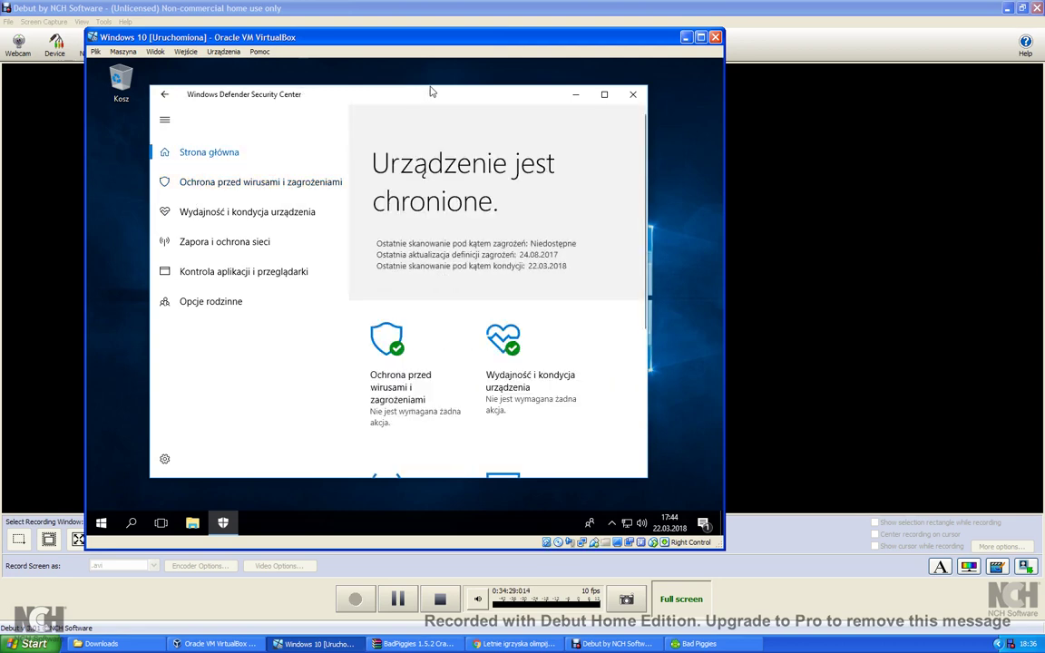
click(633, 96)
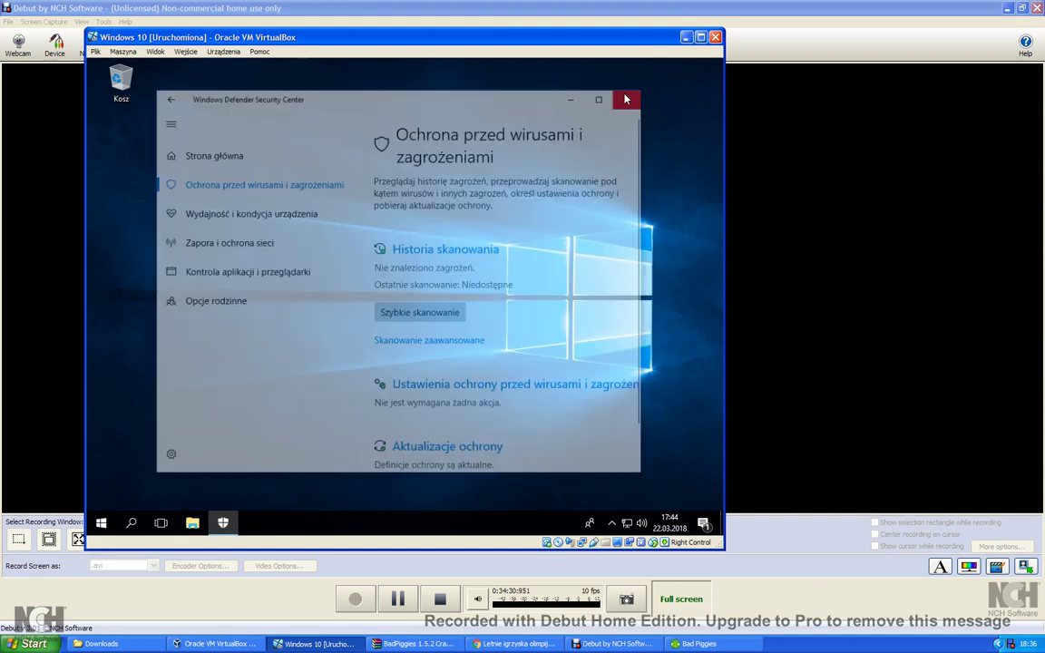